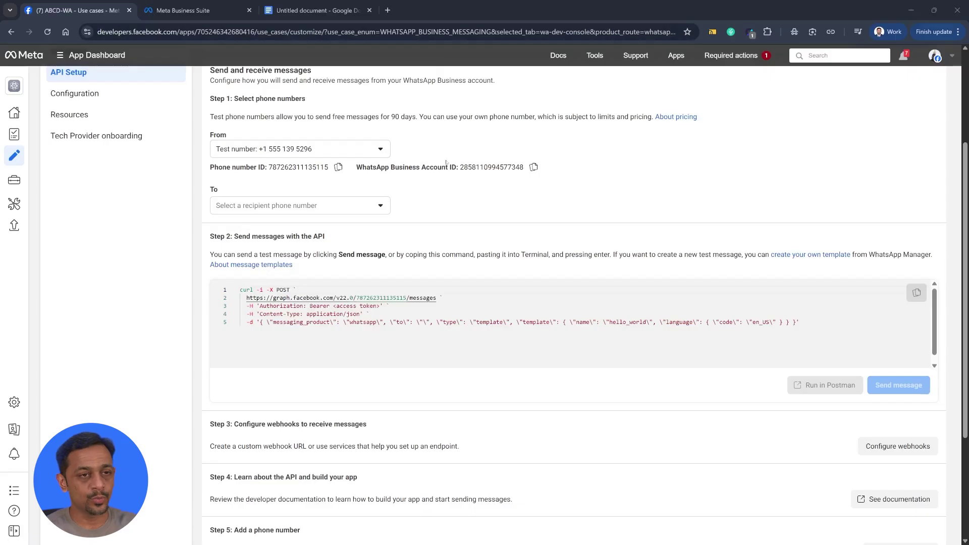
Scroll back up the API Setup page to view the test phone number section.
{"action": "scroll", "coordinate": [420, 245], "scroll_direction": "up", "scroll_amount": 3}
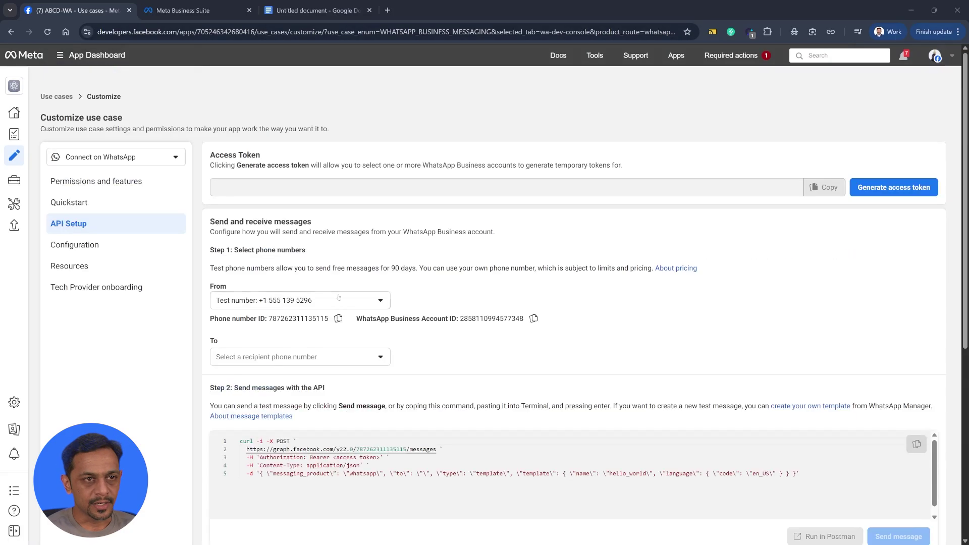
Highlight the template type and hello_world name in the curl sample, then follow the create-your-own-template link.
{"action": "scroll", "coordinate": [499, 311], "scroll_direction": "down", "scroll_amount": 3}
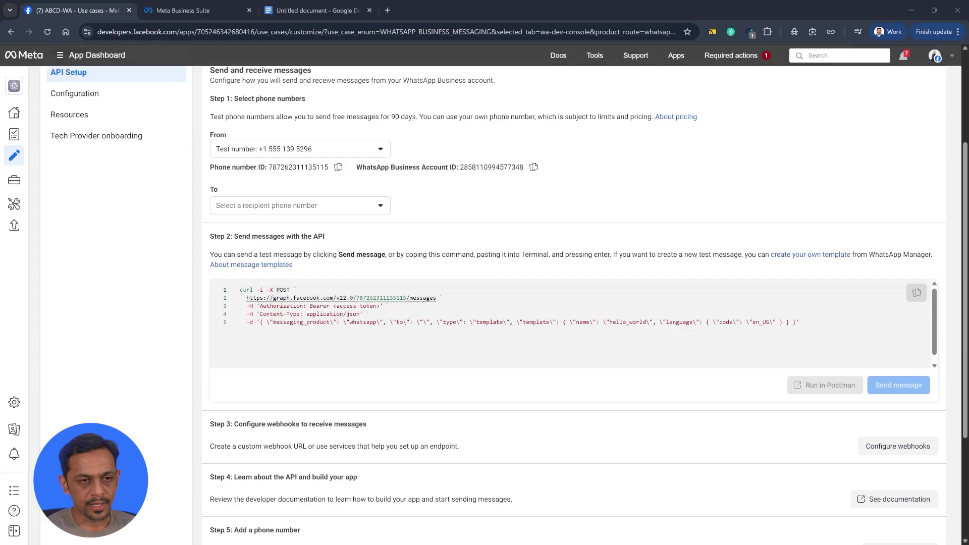
{"action": "left_click", "coordinate": [343, 322]}
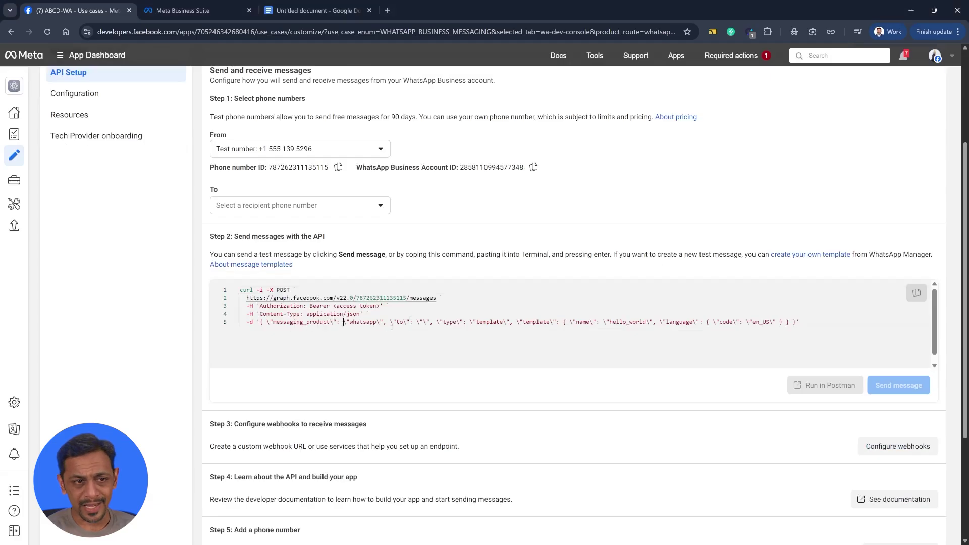
{"action": "double_click", "coordinate": [494, 323]}
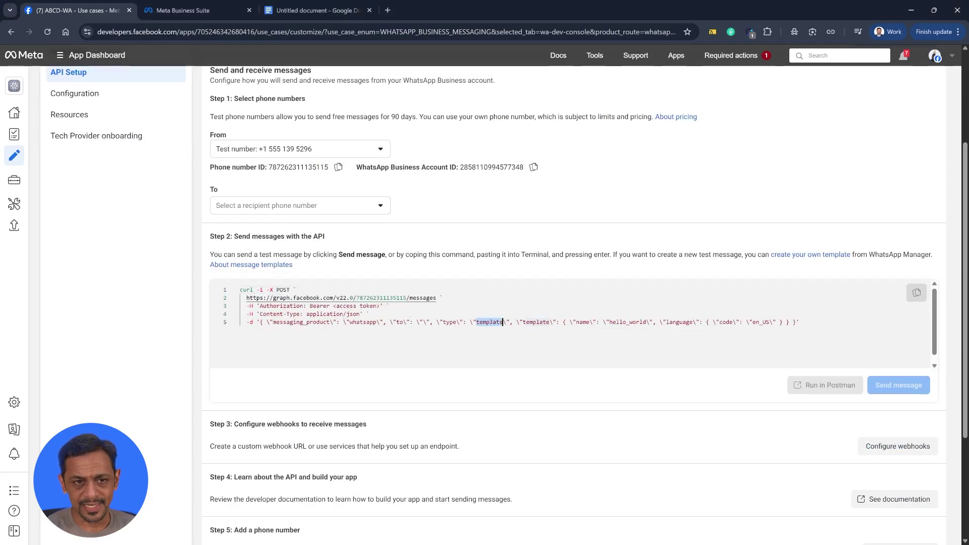
{"action": "double_click", "coordinate": [645, 322]}
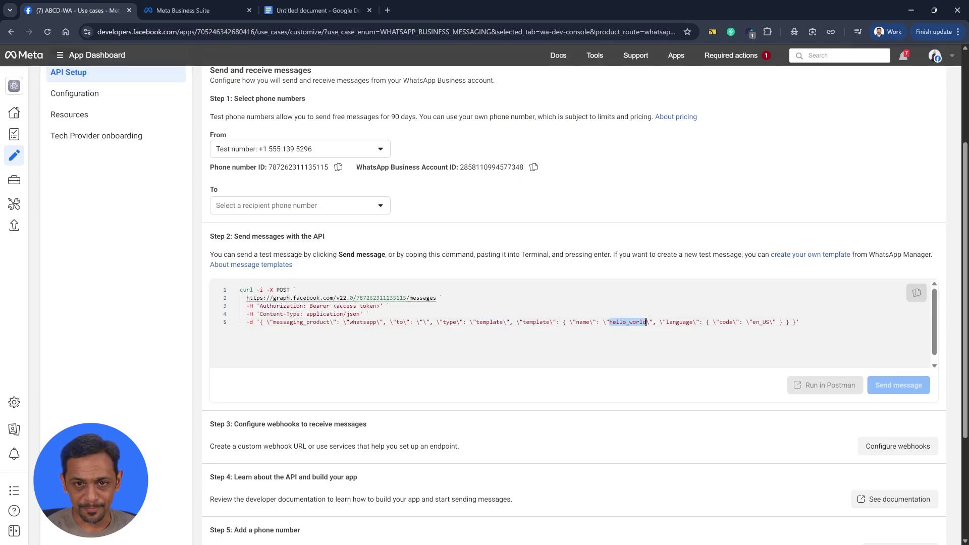
{"action": "left_click", "coordinate": [678, 272]}
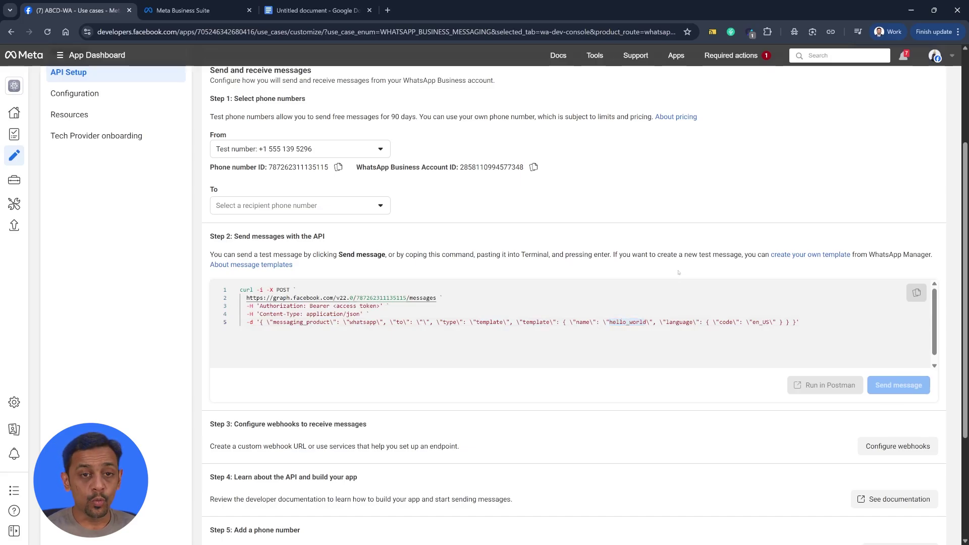
{"action": "left_click", "coordinate": [793, 255]}
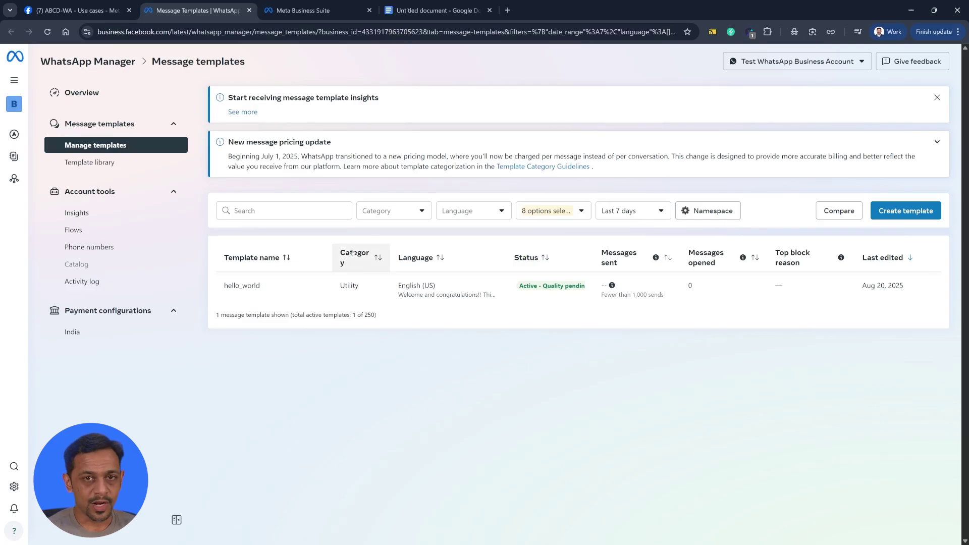
Browse Phone numbers, go back to Message templates, then go to the account's Insights page.
{"action": "mouse_move", "coordinate": [301, 289]}
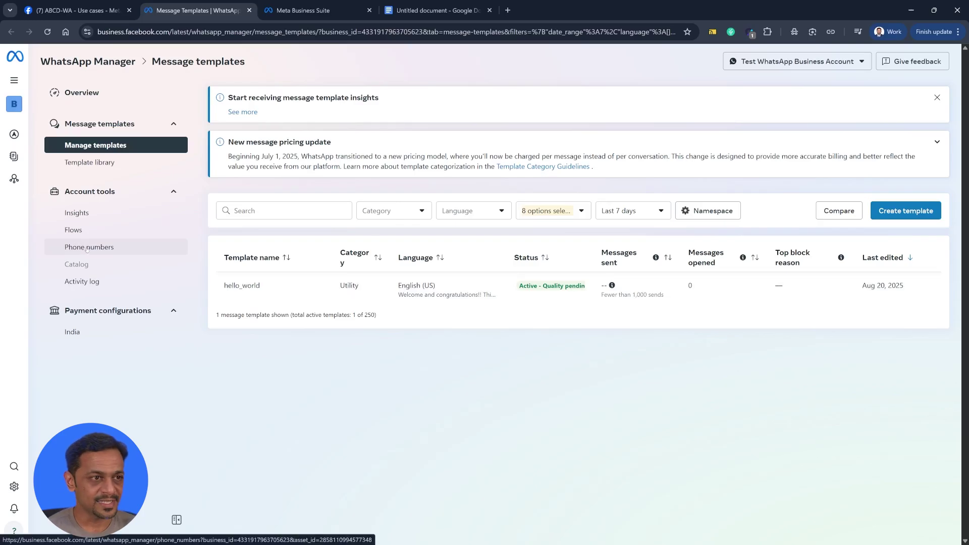
{"action": "left_click", "coordinate": [88, 248]}
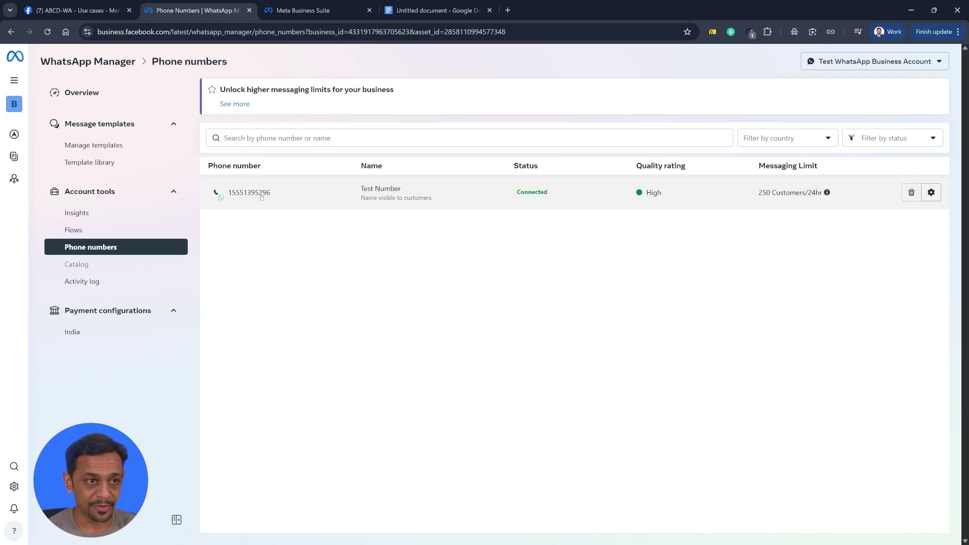
{"action": "left_click", "coordinate": [93, 145]}
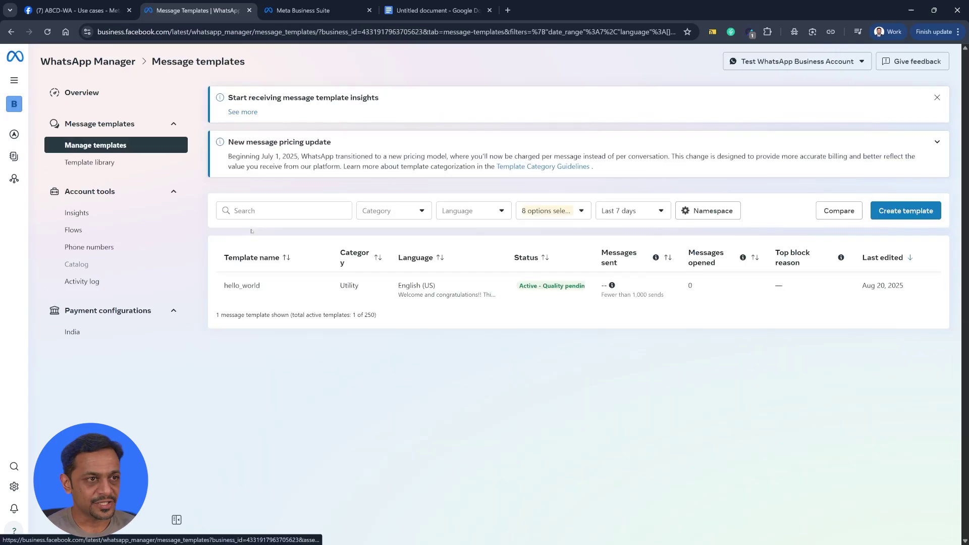
{"action": "left_click", "coordinate": [81, 213]}
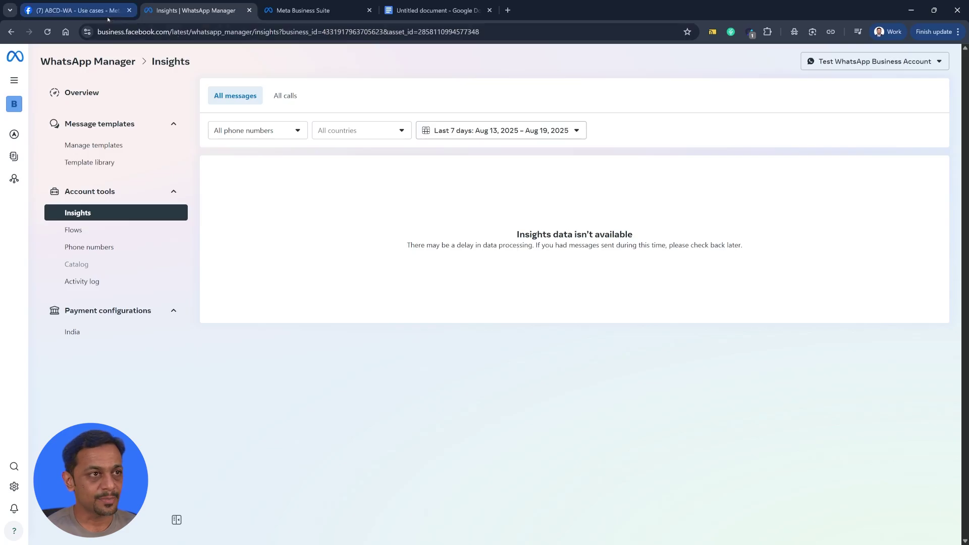
Check the App Dashboard tab briefly, then return to WhatsApp Manager Insights.
{"action": "left_click", "coordinate": [76, 10]}
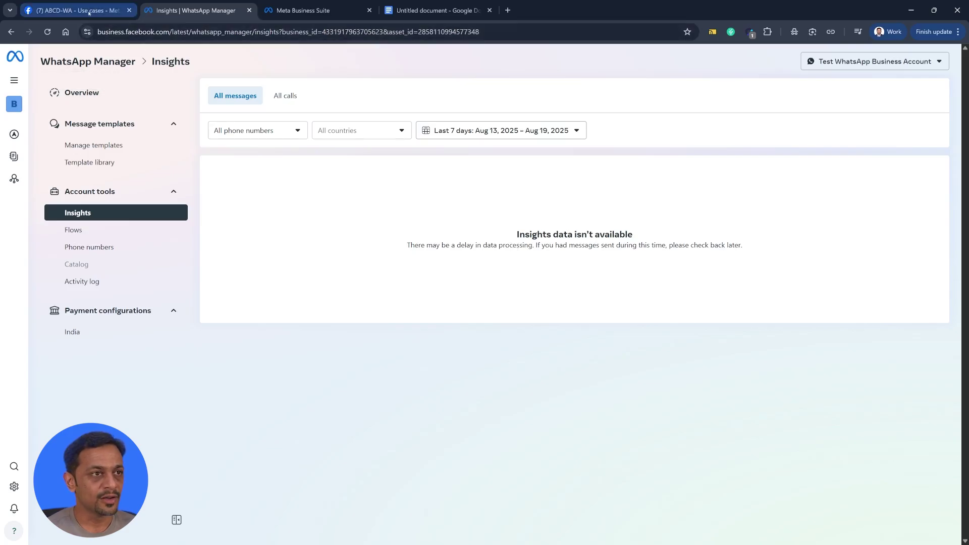
{"action": "scroll", "coordinate": [111, 90], "scroll_direction": "up", "scroll_amount": 3}
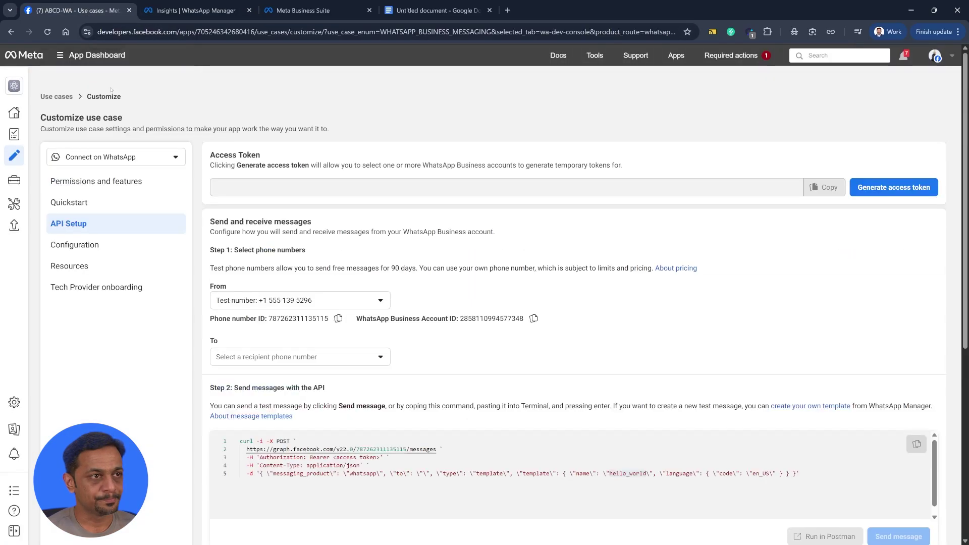
{"action": "left_click", "coordinate": [14, 85]}
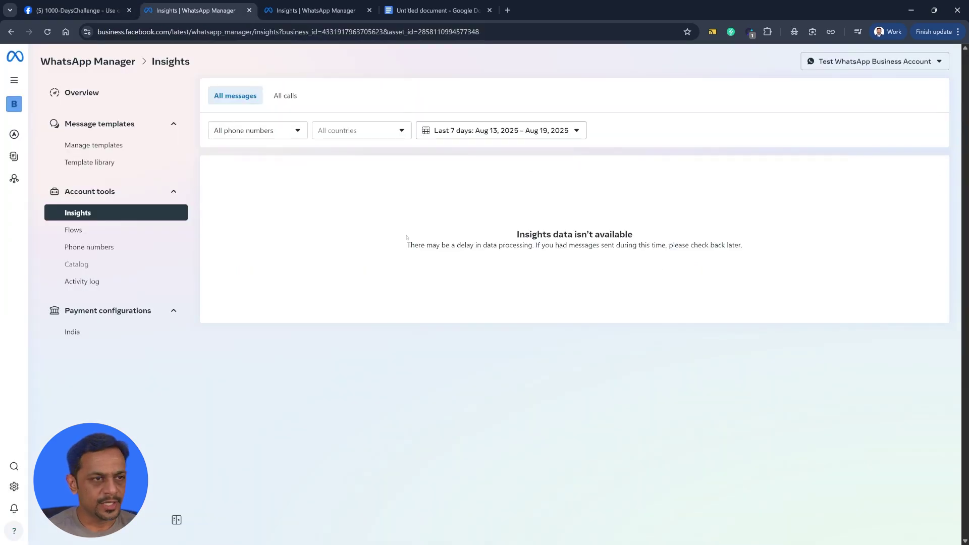
Review the other business's Flows, Phone numbers, Catalog and Activity log, then return to the test account's Insights.
{"action": "left_click", "coordinate": [315, 10]}
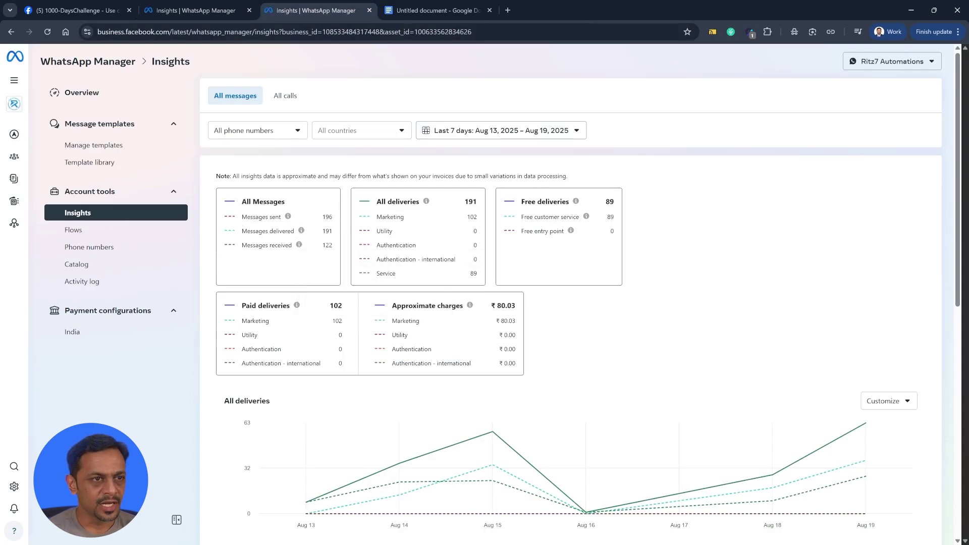
{"action": "left_click", "coordinate": [171, 233]}
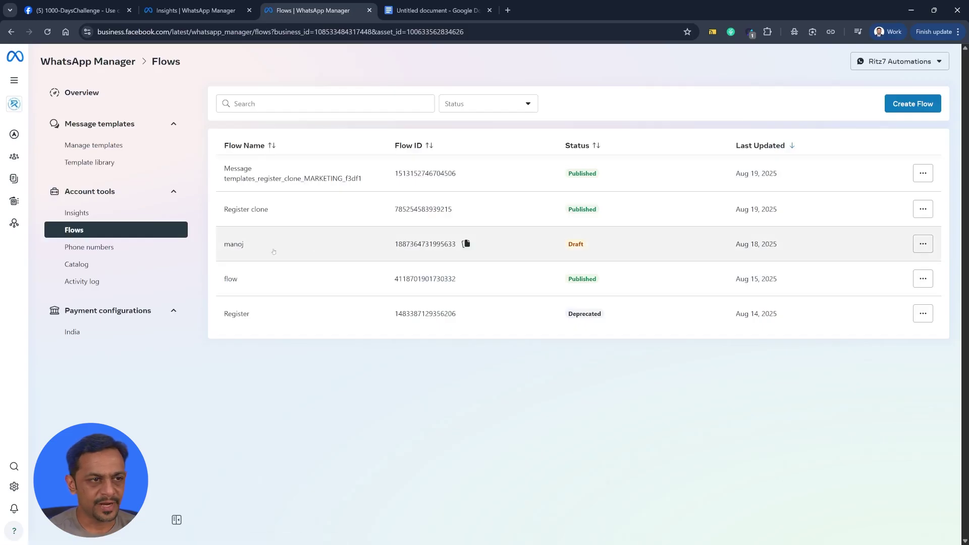
{"action": "left_click", "coordinate": [94, 247]}
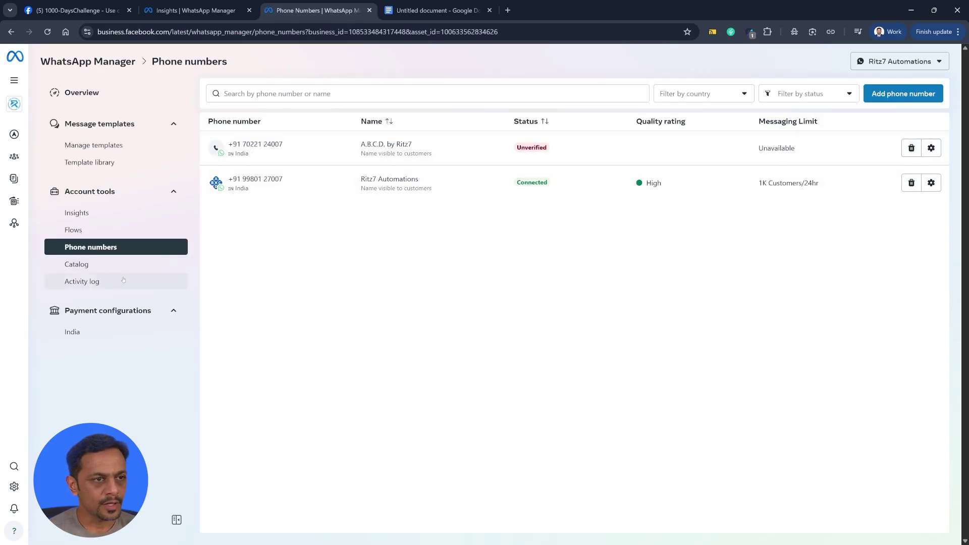
{"action": "left_click", "coordinate": [88, 267]}
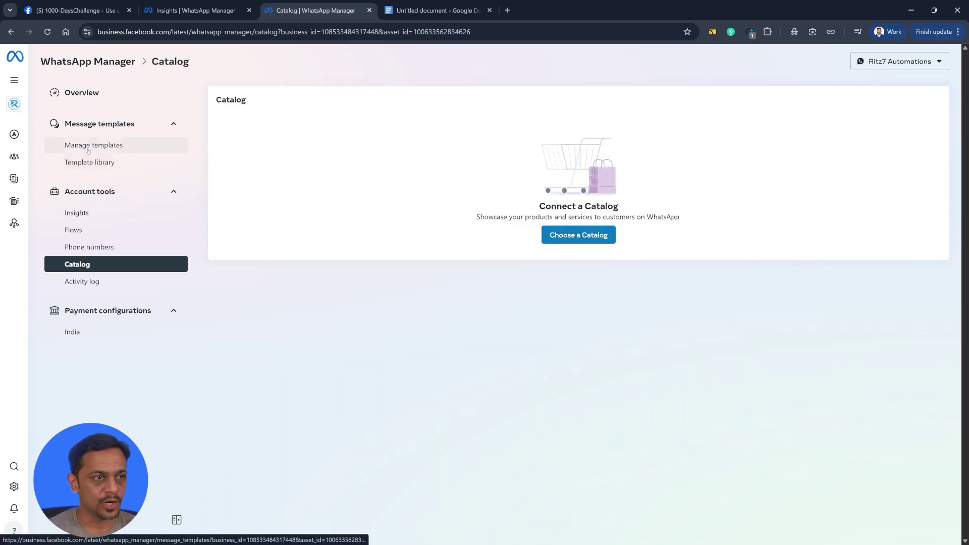
{"action": "left_click", "coordinate": [90, 283]}
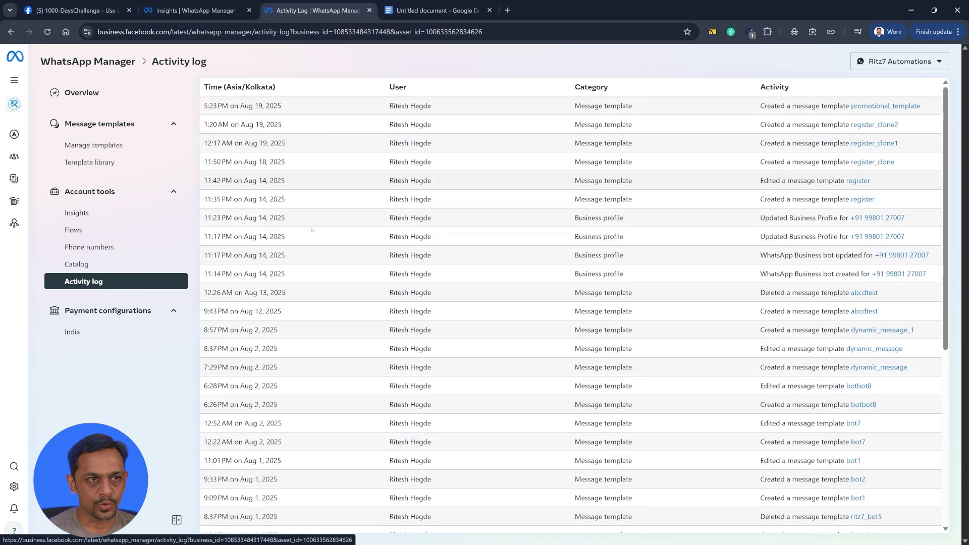
{"action": "left_click", "coordinate": [205, 16]}
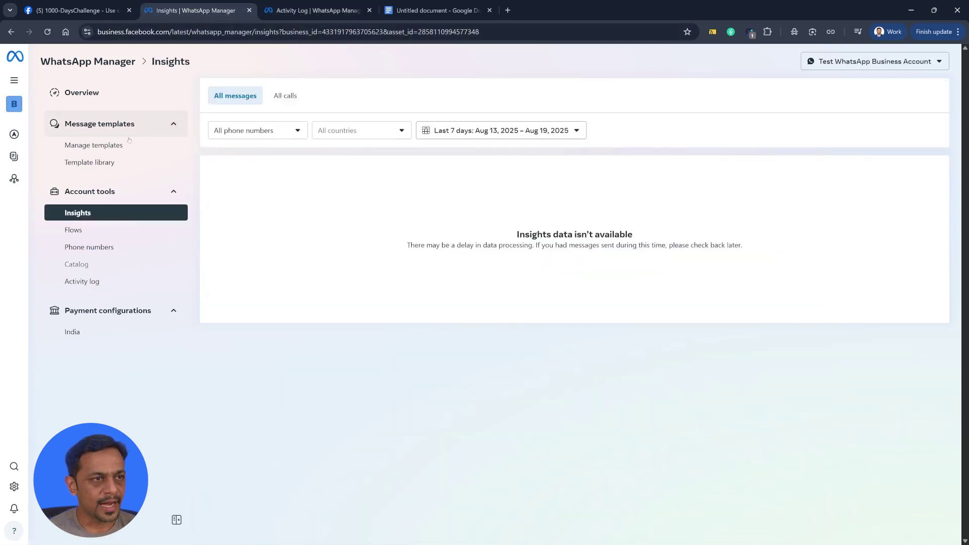
Start a new template from Manage templates, keeping Marketing category with Default message type.
{"action": "left_click", "coordinate": [112, 146]}
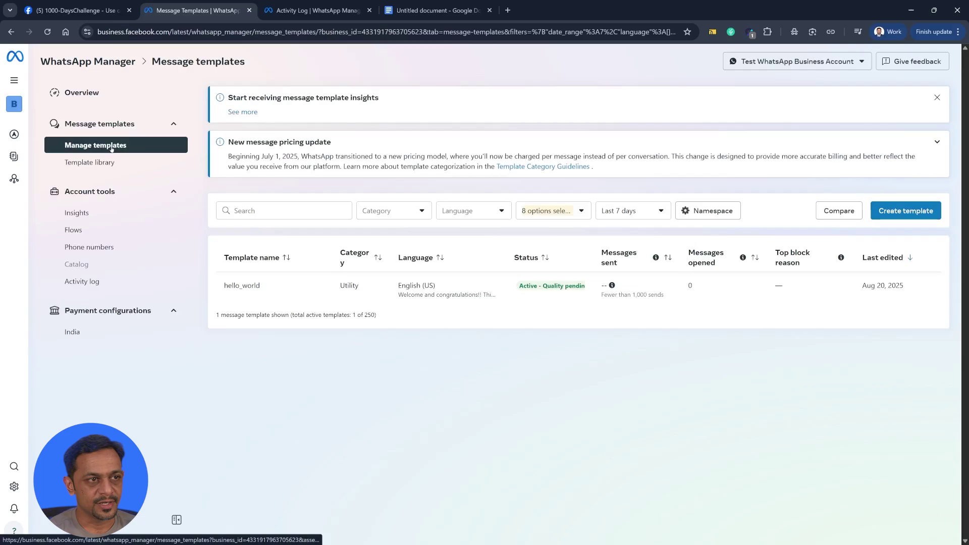
{"action": "left_click", "coordinate": [900, 211]}
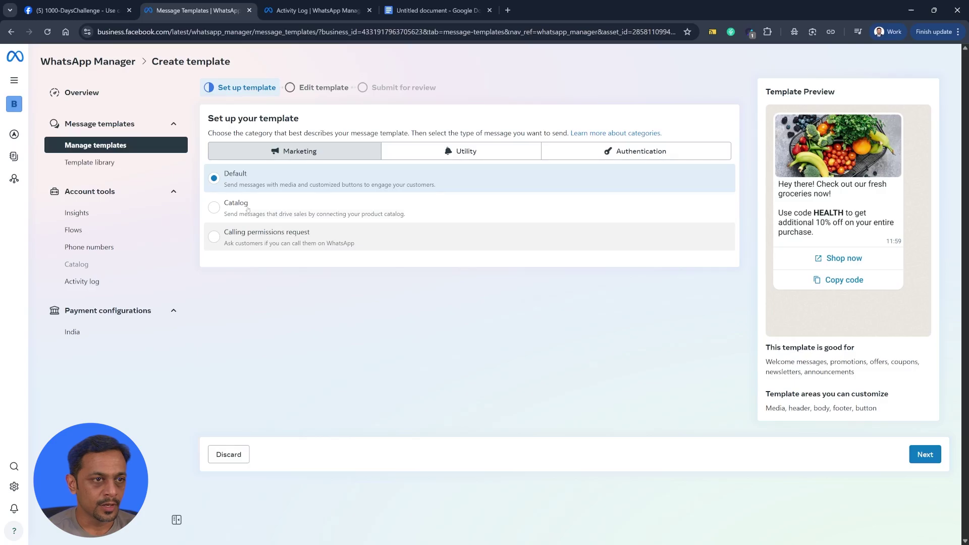
Continue to editing and name the template ganesh_festival_wishes.
{"action": "left_click", "coordinate": [927, 457]}
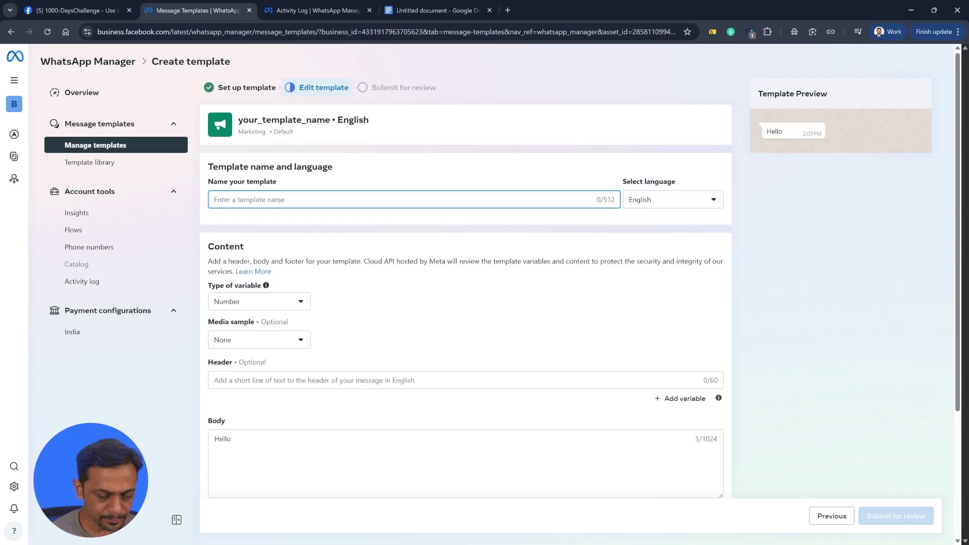
{"action": "type", "text": "ganesh"}
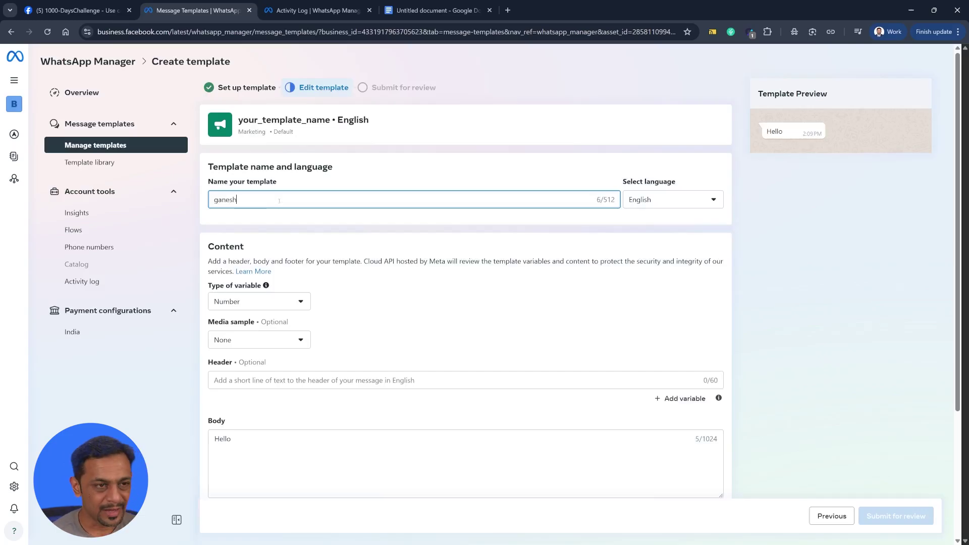
{"action": "type", "text": "festival"}
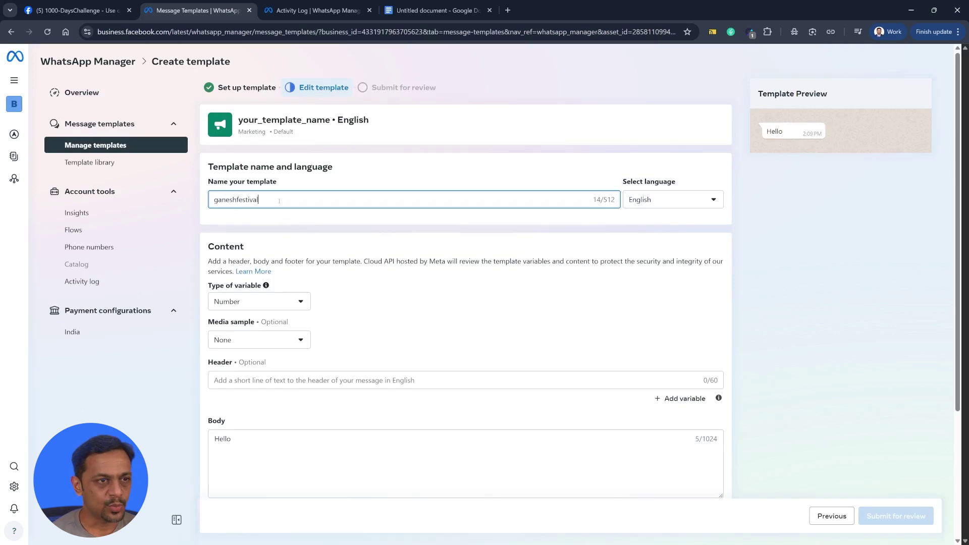
{"action": "key", "text": "Left"}
{"action": "key", "text": "Left"}
{"action": "key", "text": "Left"}
{"action": "key", "text": "Left"}
{"action": "key", "text": "Left"}
{"action": "key", "text": "Left"}
{"action": "key", "text": "Left"}
{"action": "key", "text": "Left"}
{"action": "type", "text": "_"}
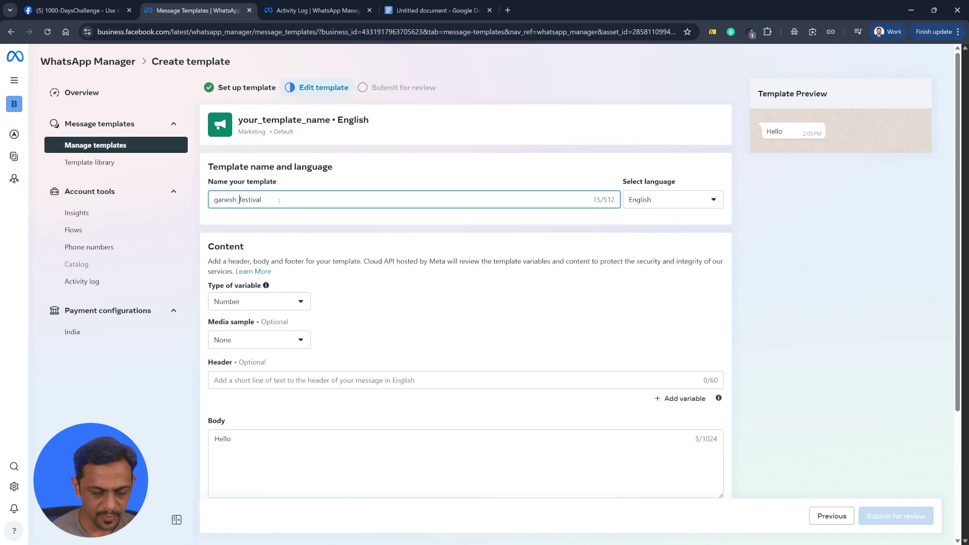
{"action": "key", "text": "Right"}
{"action": "key", "text": "Right"}
{"action": "key", "text": "Right"}
{"action": "key", "text": "Right"}
{"action": "key", "text": "Right"}
{"action": "key", "text": "Right"}
{"action": "key", "text": "Right"}
{"action": "key", "text": "Right"}
{"action": "type", "text": "_wishes"}
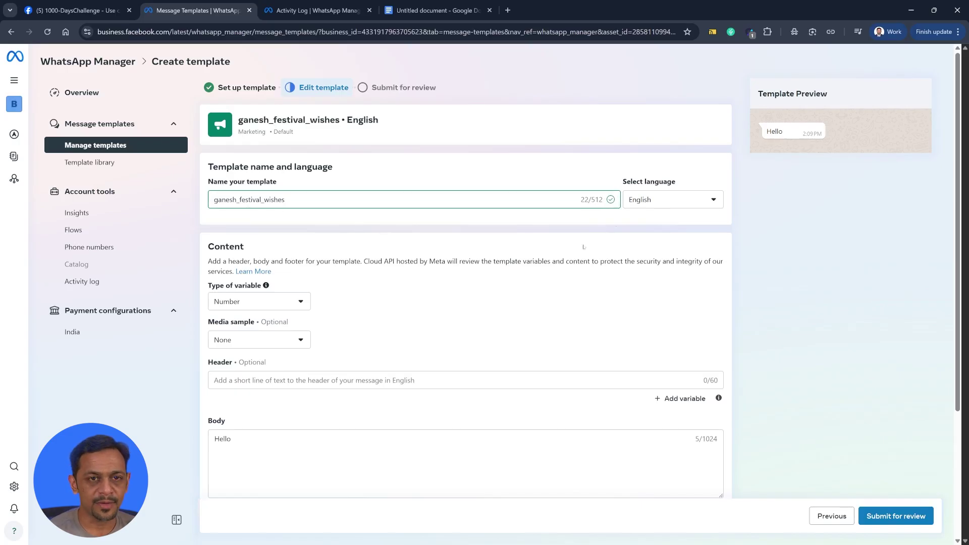
Keep English as the template language and place the cursor in the Header field.
{"action": "left_click", "coordinate": [649, 200]}
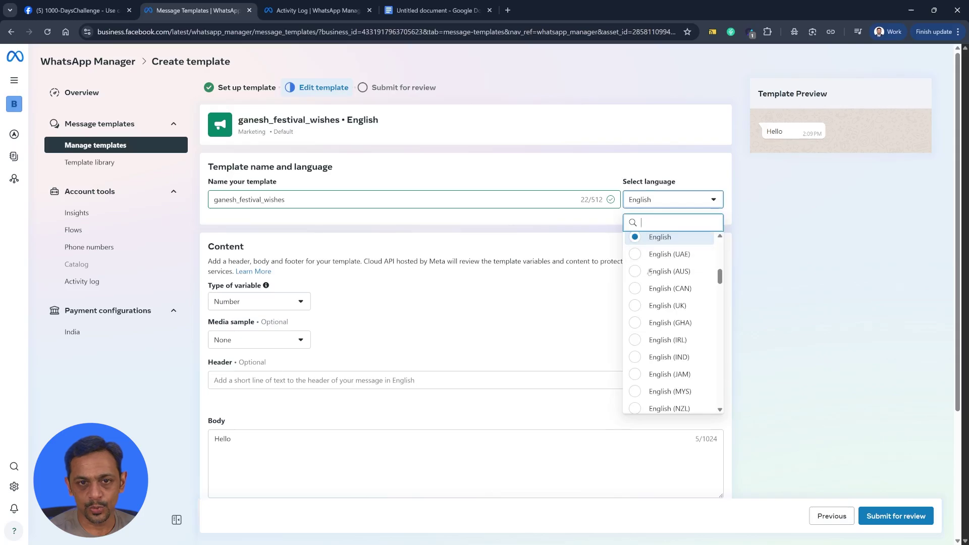
{"action": "left_click", "coordinate": [654, 241]}
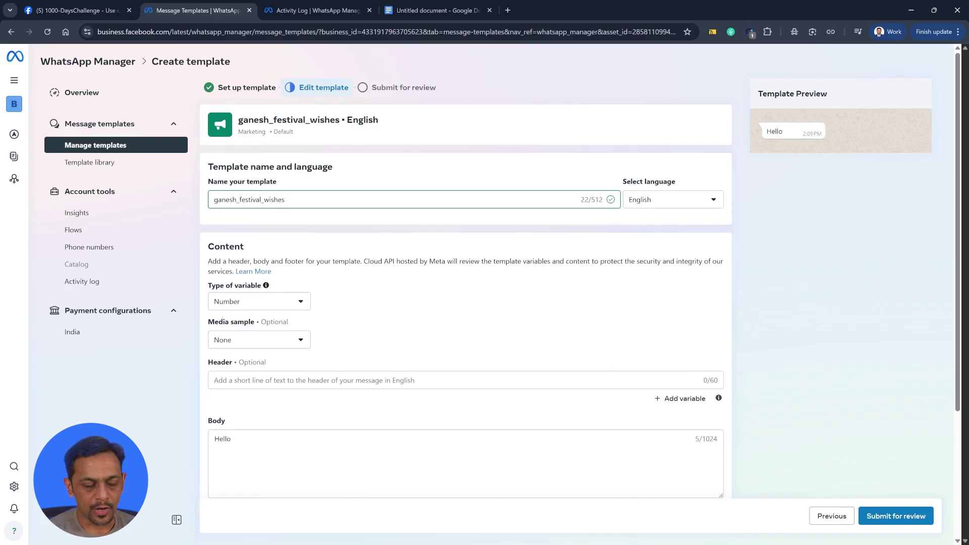
{"action": "left_click", "coordinate": [235, 379]}
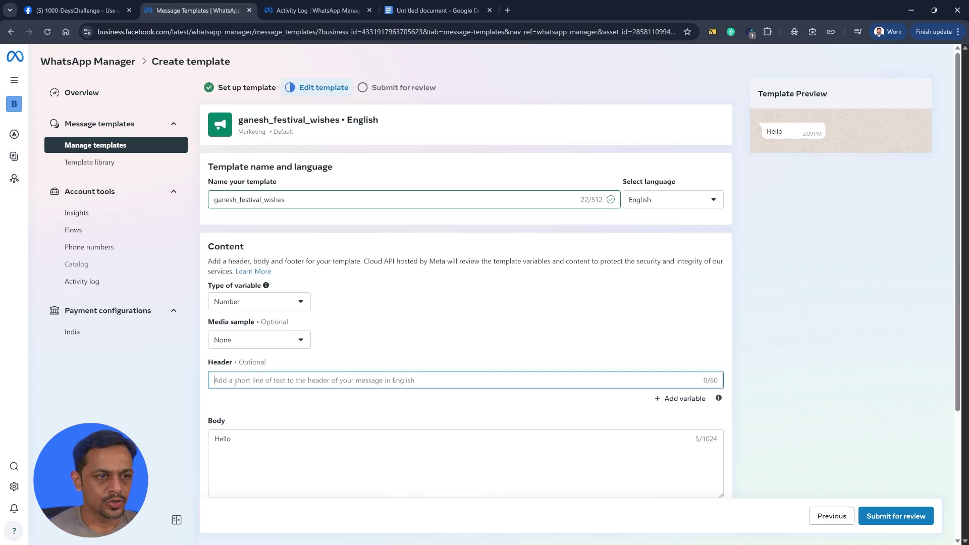
Enter the header text 'Wishes from ABCD community'.
{"action": "type", "text": "Wishes from"}
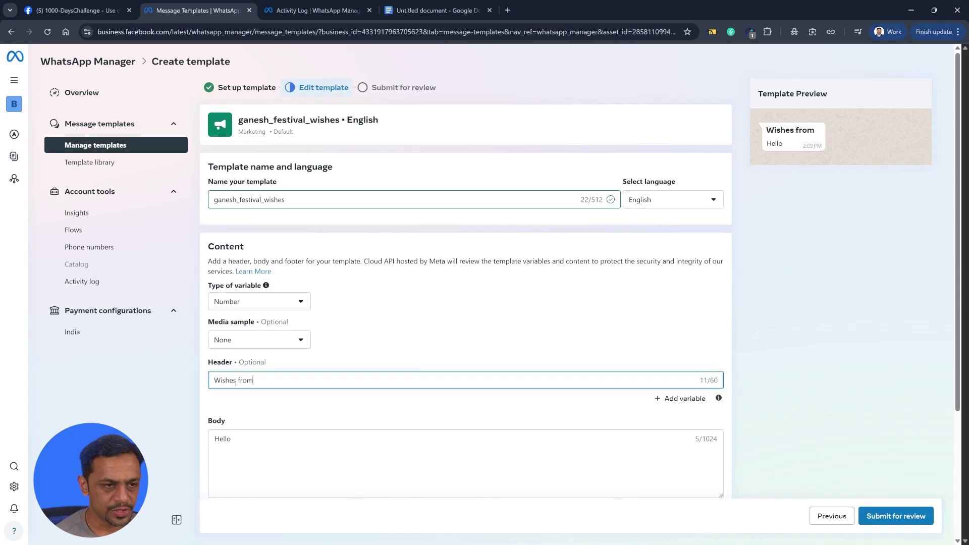
{"action": "type", "text": " ABCD community"}
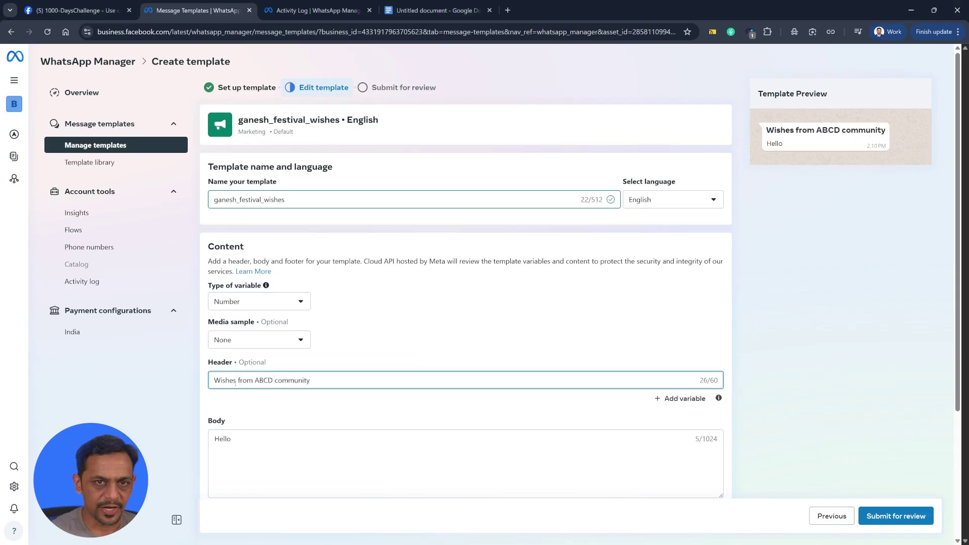
{"action": "left_click", "coordinate": [336, 360]}
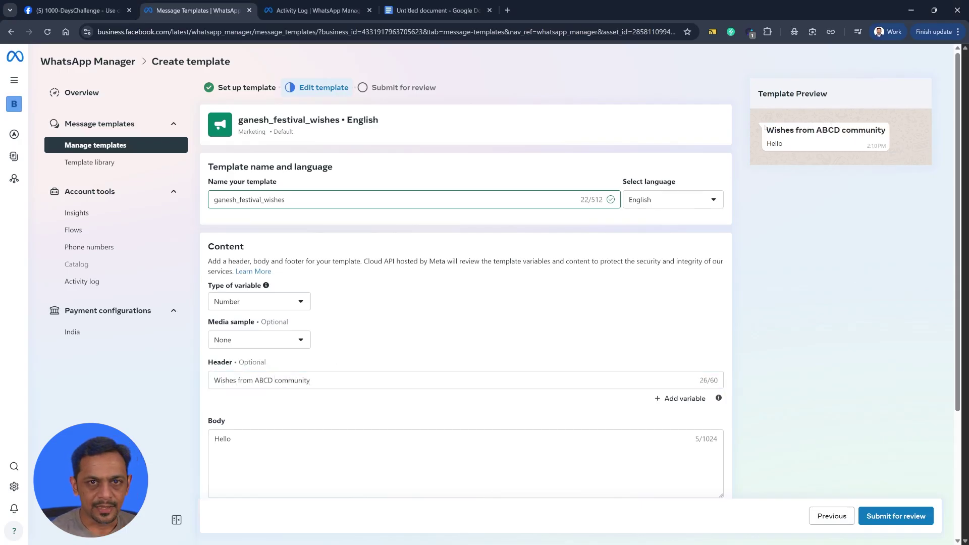
{"action": "left_click_drag", "start_coordinate": [766, 131], "coordinate": [894, 136]}
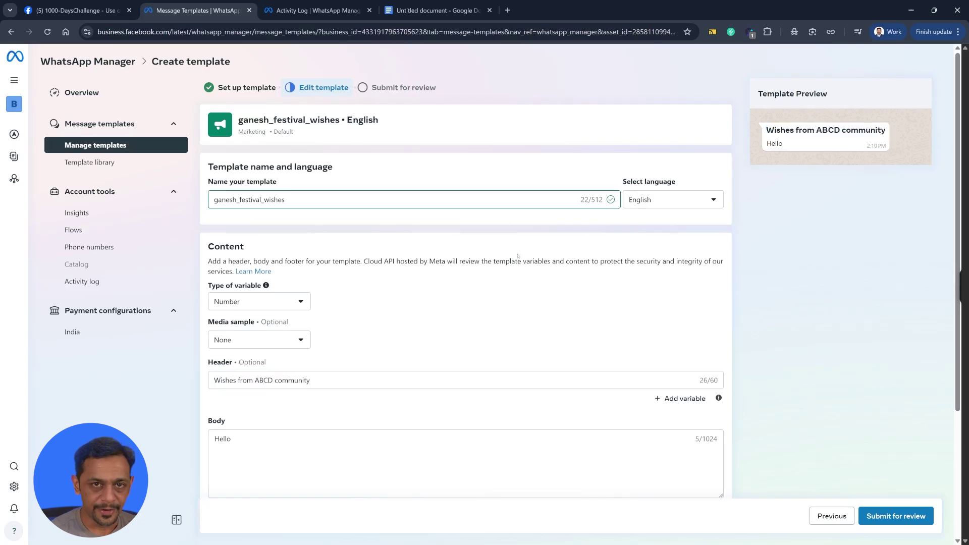
Replace the Hello body with the pasted Ganesha Chaturthi greeting starting Hi {{1}}.
{"action": "left_click", "coordinate": [262, 444]}
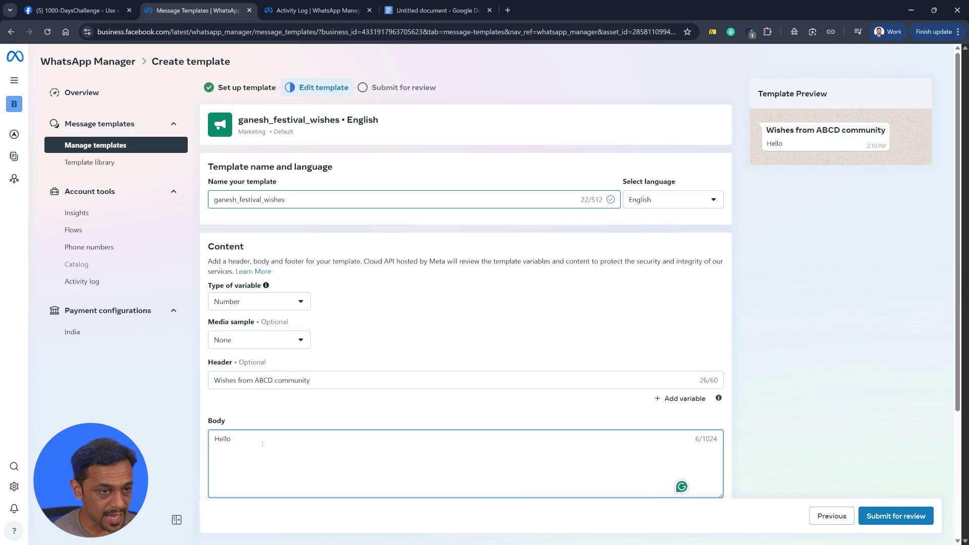
{"action": "type", "text": "name,"}
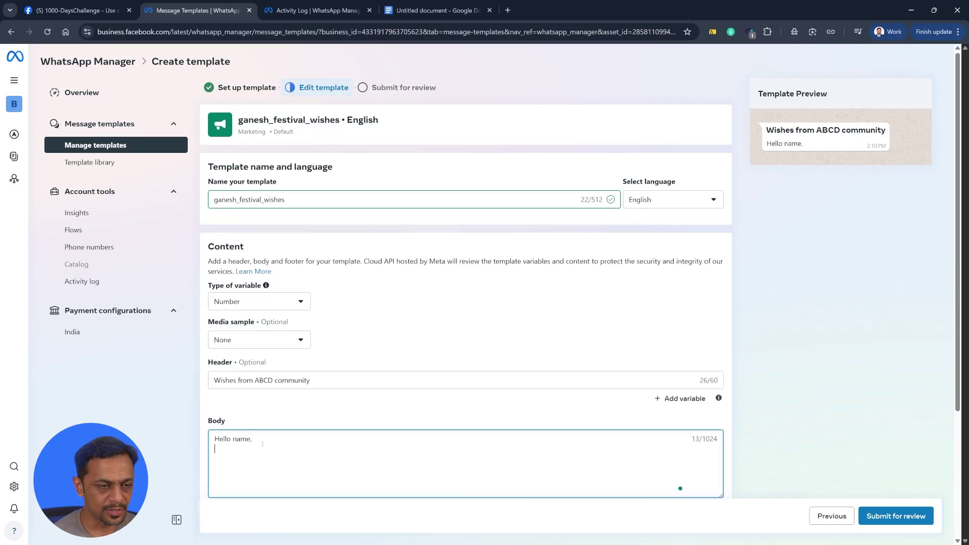
{"action": "key", "text": "BackSpace"}
{"action": "key", "text": "BackSpace"}
{"action": "key", "text": "BackSpace"}
{"action": "key", "text": "BackSpace"}
{"action": "key", "text": "BackSpace"}
{"action": "key", "text": "BackSpace"}
{"action": "key", "text": "BackSpace"}
{"action": "key", "text": "BackSpace"}
{"action": "left_click", "coordinate": [254, 433]}
{"action": "key", "text": "ctrl+a"}
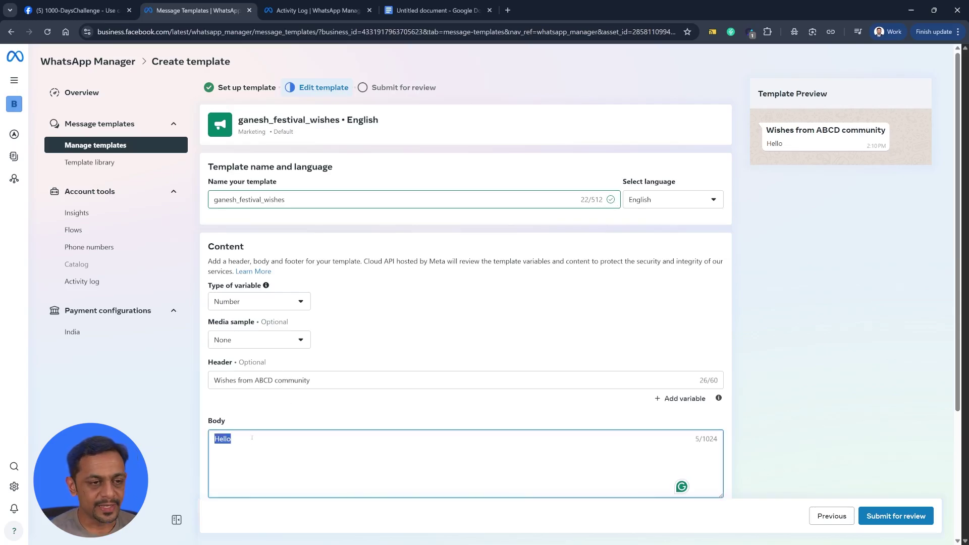
{"action": "key", "text": "BackSpace"}
{"action": "type", "text": "Hi {{1}} 🙏,  Wishing you a joyful Ganesha Chaturthi from the ABCD No-Code Community! May Lord Ganesha shower you with success and happiness.  Join ABCD—where students, founders, and creators connect, learn, and build without code. Celebrate the festival while unlocking exclusive resources and networking opportunities . Ready to begin? Tap below to join our WhatsApp group or check our festive perks!"}
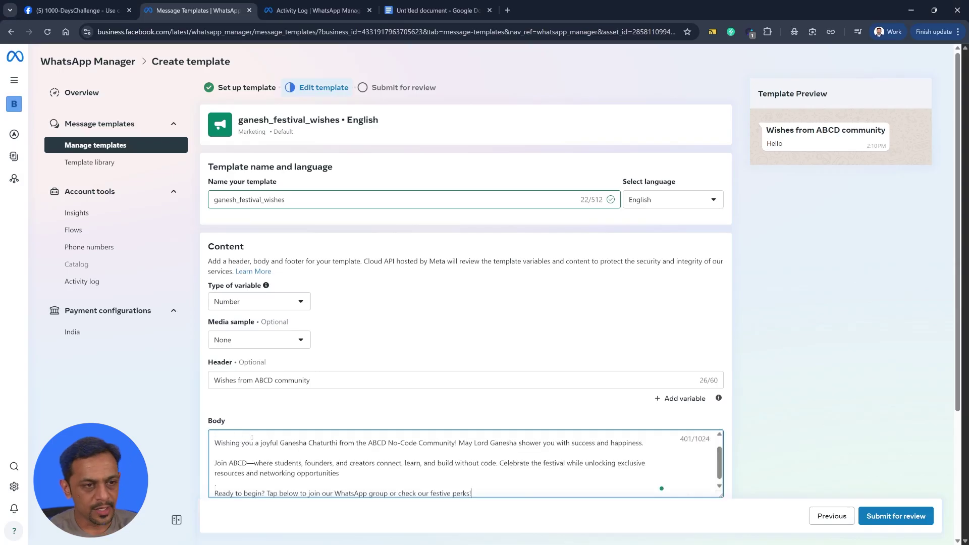
{"action": "left_click", "coordinate": [254, 408]}
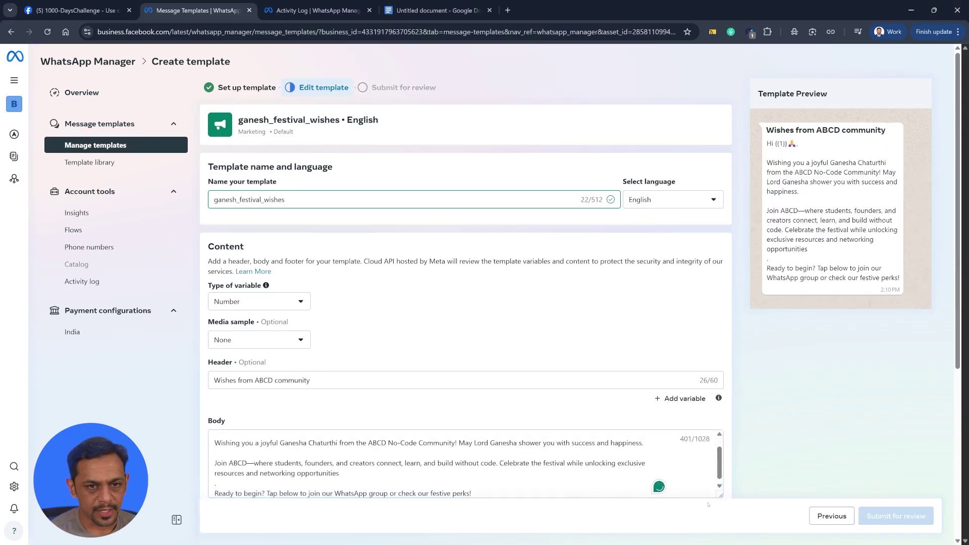
Point out the {{1}} variable and accept the missing period after 'opportunities'.
{"action": "scroll", "coordinate": [465, 464], "scroll_direction": "up", "scroll_amount": 1}
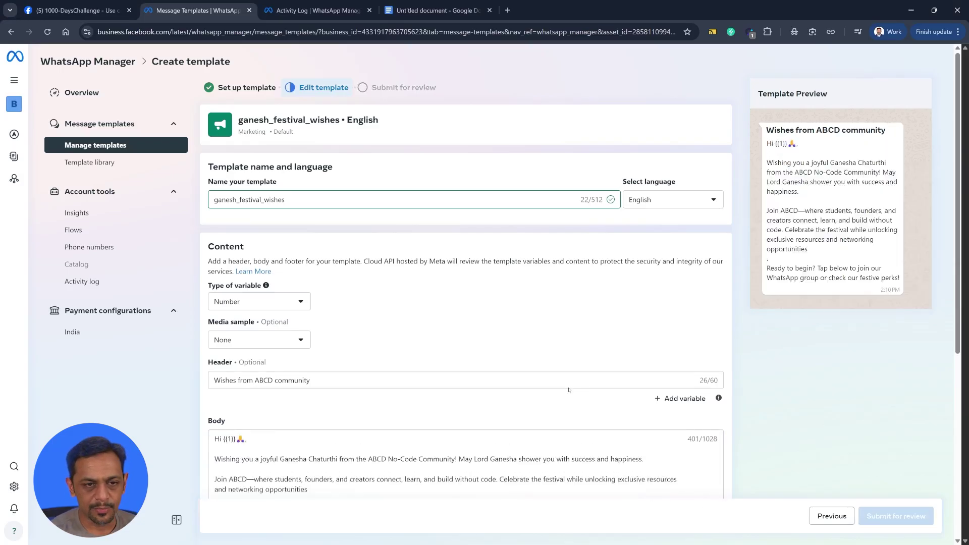
{"action": "scroll", "coordinate": [569, 388], "scroll_direction": "down", "scroll_amount": 2}
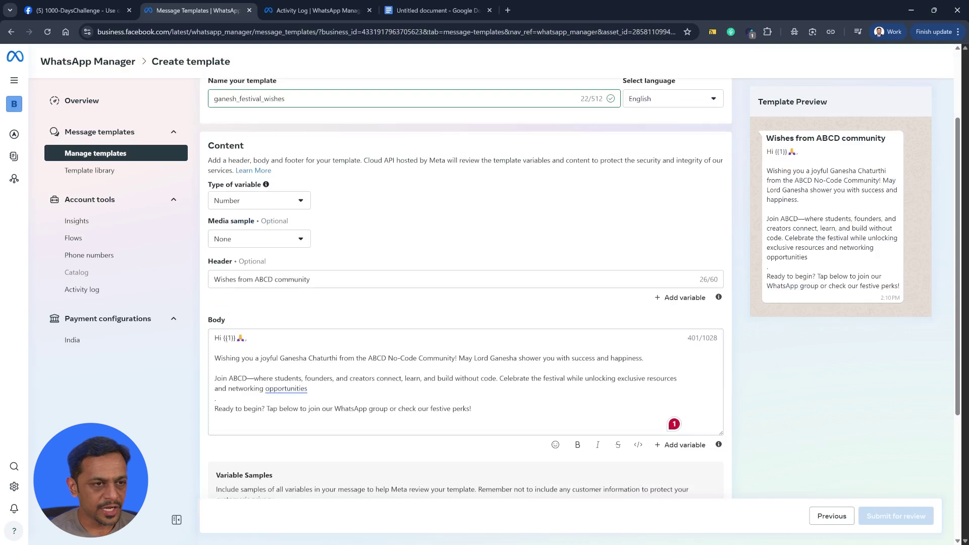
{"action": "double_click", "coordinate": [229, 338]}
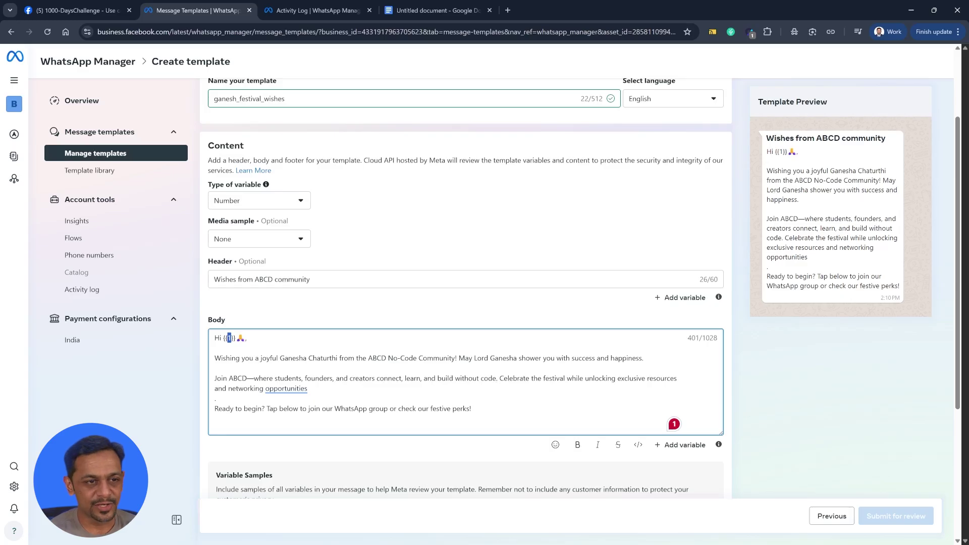
{"action": "mouse_move", "coordinate": [287, 389]}
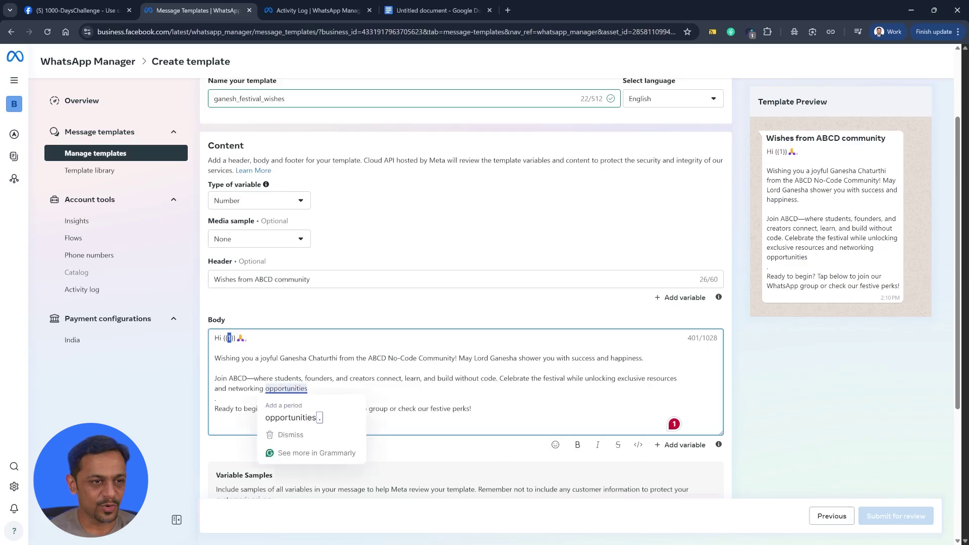
{"action": "left_click", "coordinate": [295, 417]}
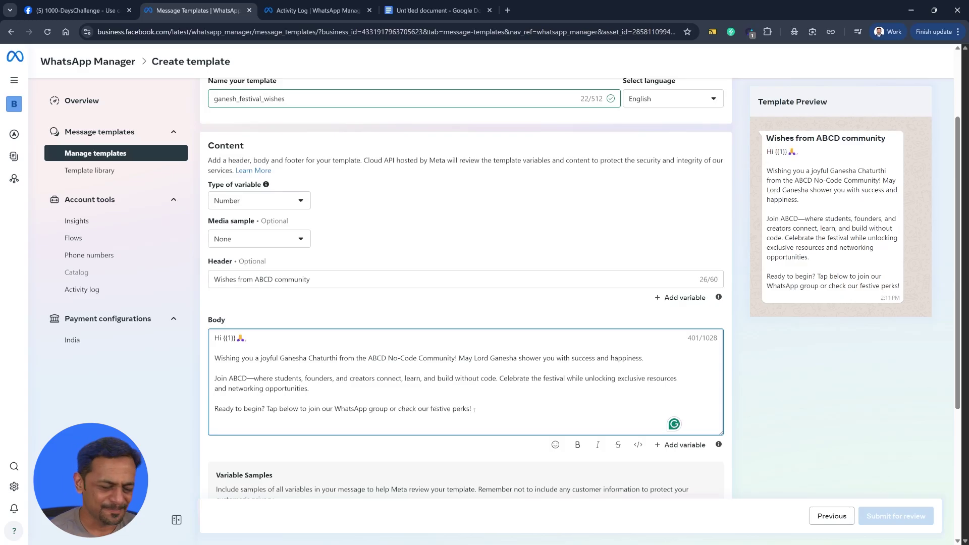
{"action": "scroll", "coordinate": [347, 441], "scroll_direction": "down", "scroll_amount": 2}
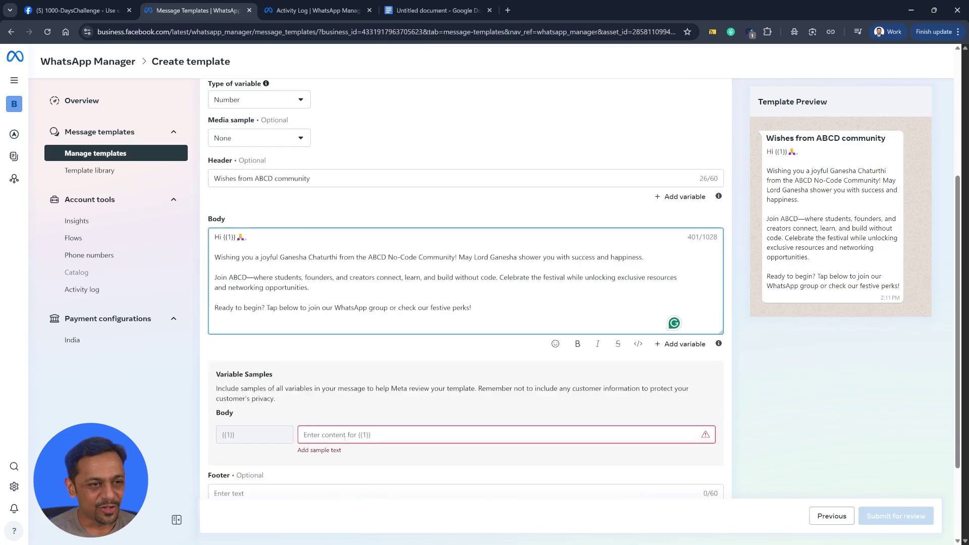
Give the {{1}} variable a sample name so the preview greets that name.
{"action": "scroll", "coordinate": [344, 438], "scroll_direction": "down", "scroll_amount": 2}
{"action": "left_click", "coordinate": [244, 396]}
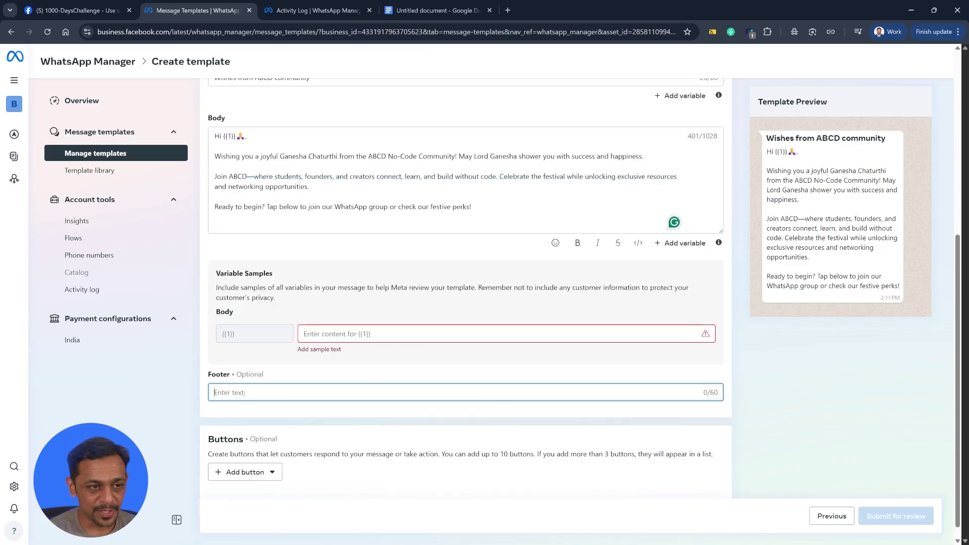
{"action": "scroll", "coordinate": [238, 343], "scroll_direction": "up", "scroll_amount": 2}
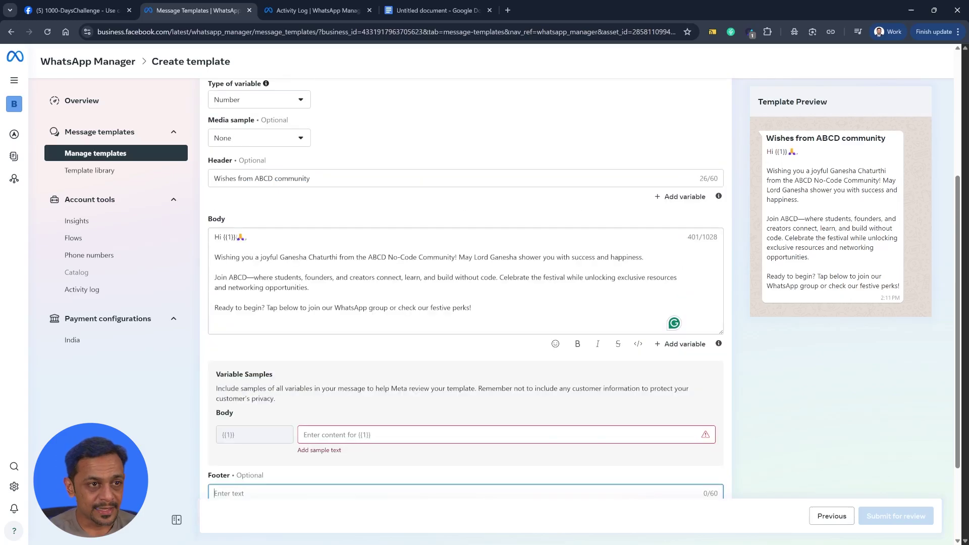
{"action": "left_click_drag", "start_coordinate": [236, 237], "coordinate": [223, 238]}
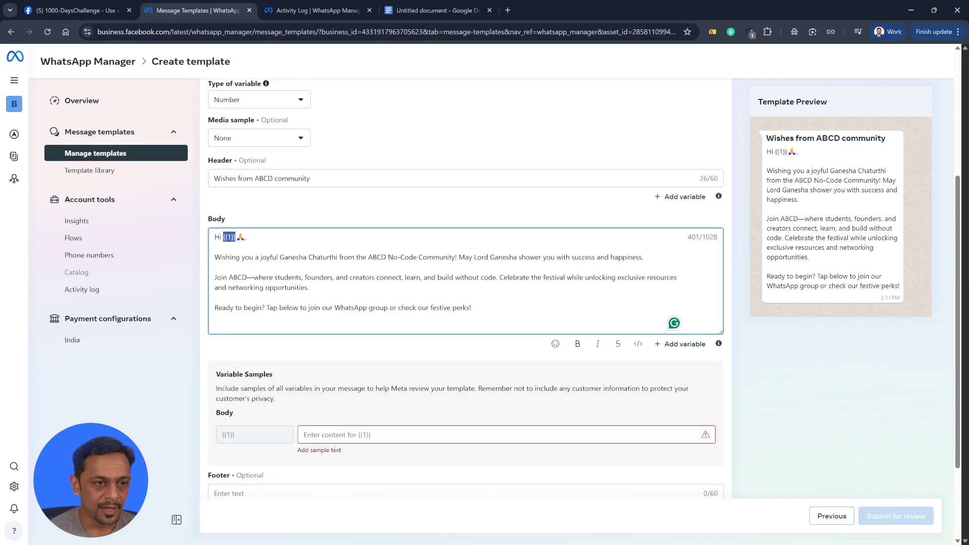
{"action": "left_click", "coordinate": [340, 435]}
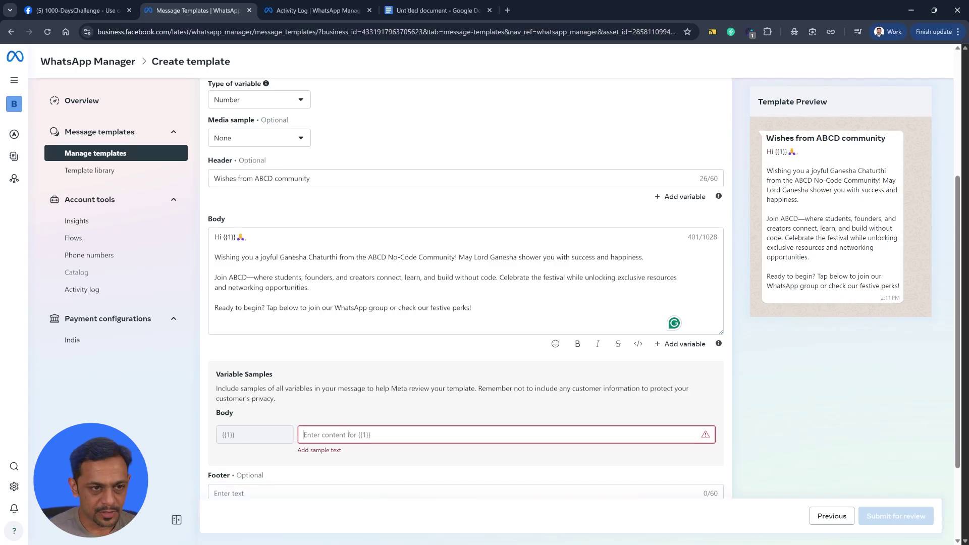
{"action": "type", "text": "Ritesh"}
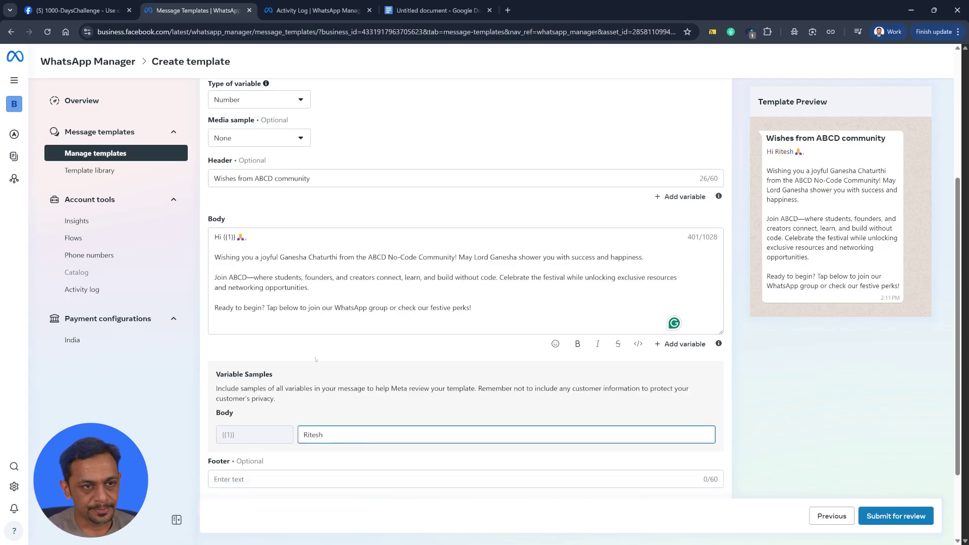
{"action": "left_click", "coordinate": [316, 360]}
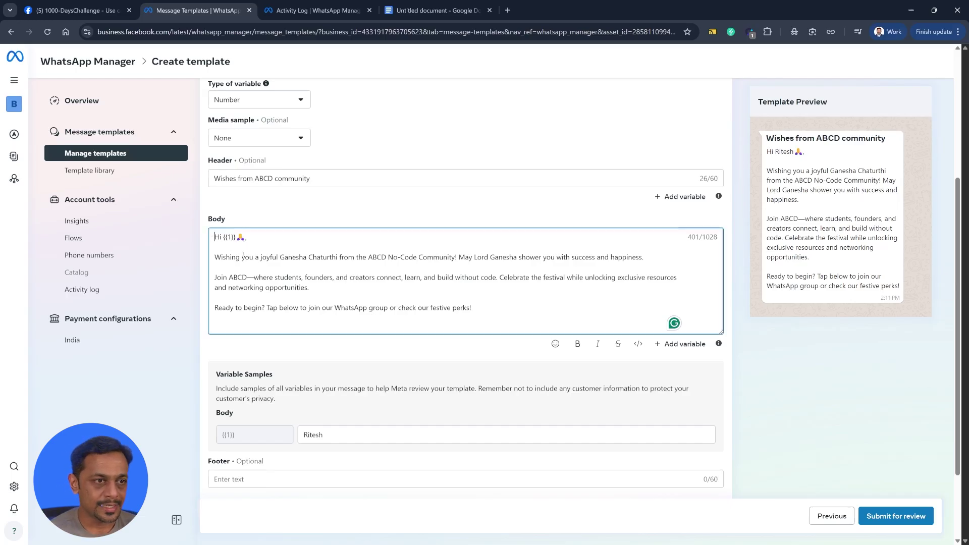
Select the body paragraphs below the greeting line.
{"action": "left_click_drag", "start_coordinate": [213, 237], "coordinate": [479, 305]}
{"action": "left_click", "coordinate": [483, 308]}
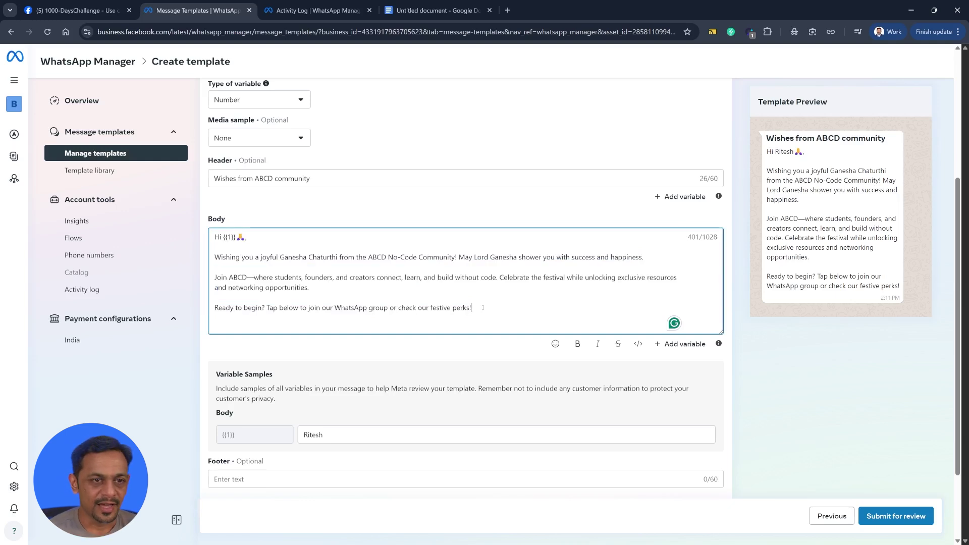
{"action": "key", "text": "shift+Up"}
{"action": "key", "text": "shift+Up"}
{"action": "key", "text": "shift+Up"}
{"action": "key", "text": "shift+Up"}
{"action": "key", "text": "shift+Up"}
{"action": "key", "text": "shift+Up"}
{"action": "key", "text": "ctrl+c"}
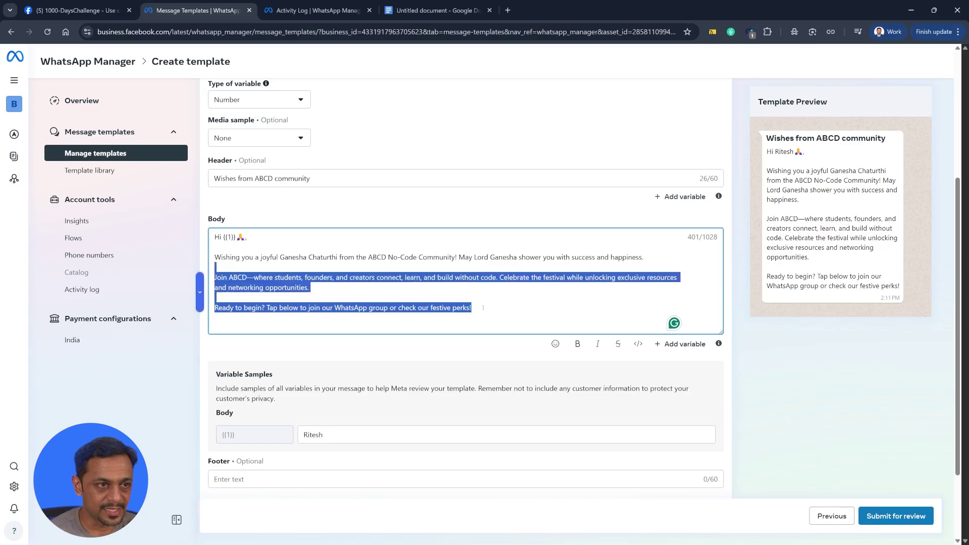
{"action": "key", "text": "BackSpace"}
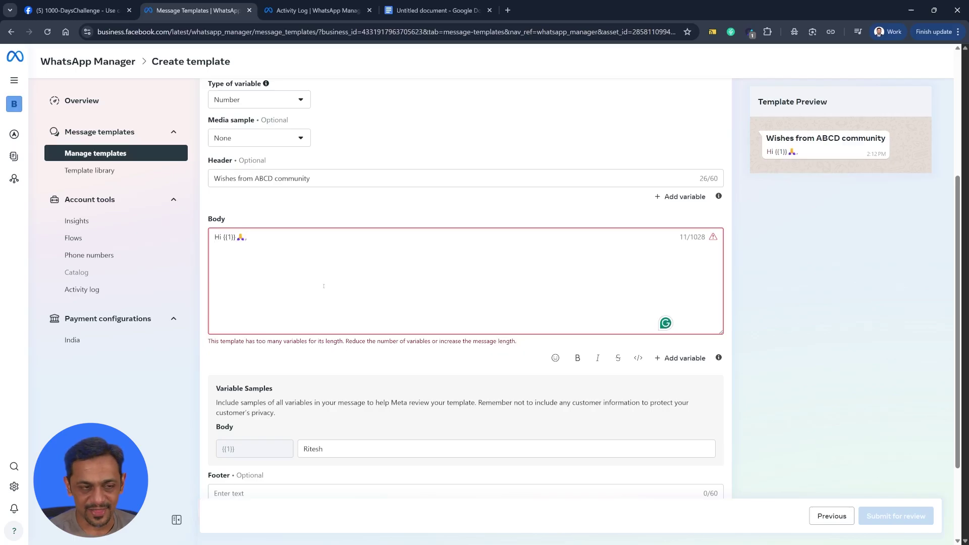
{"action": "key", "text": "ctrl+v"}
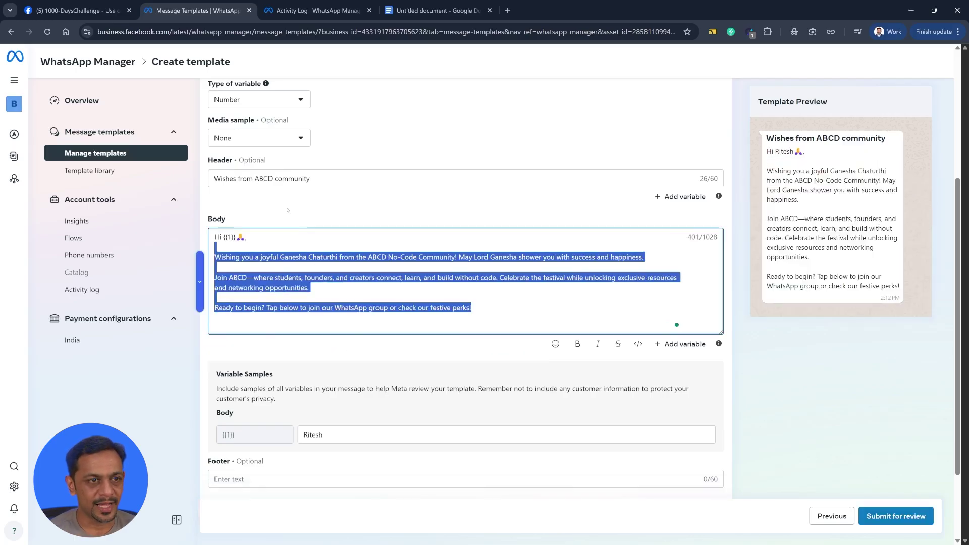
{"action": "left_click", "coordinate": [324, 287]}
{"action": "scroll", "coordinate": [333, 353], "scroll_direction": "down", "scroll_amount": 2}
{"action": "left_click", "coordinate": [270, 378]}
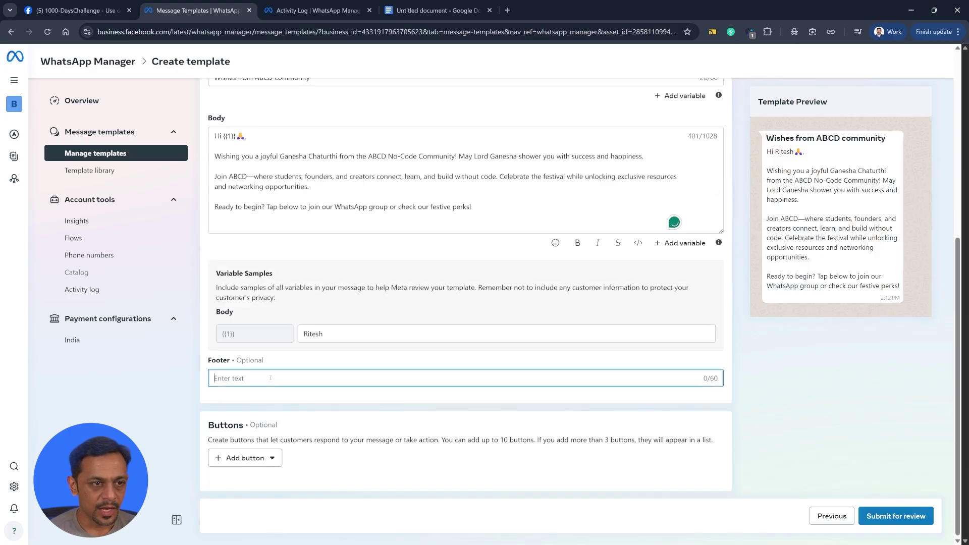
{"action": "type", "text": "A"}
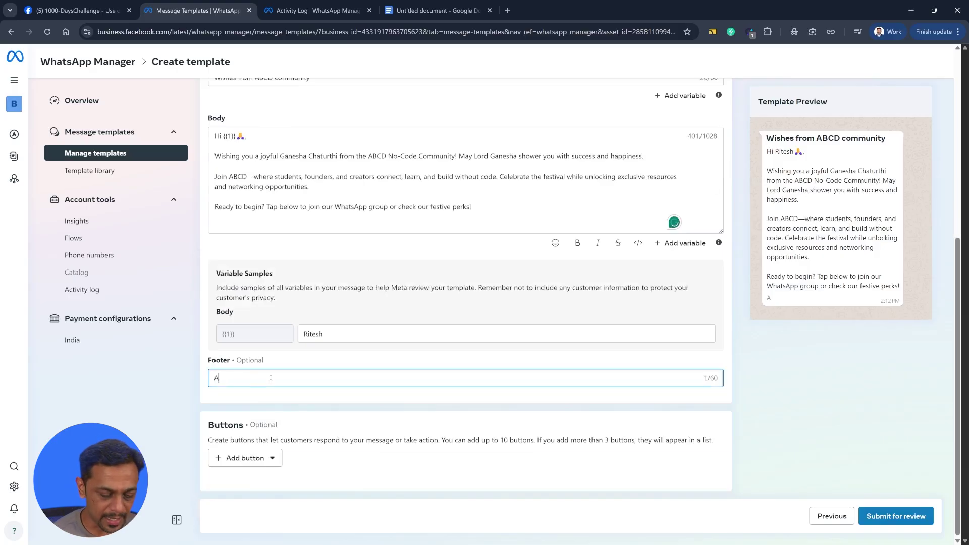
{"action": "type", "text": "BCD Community"}
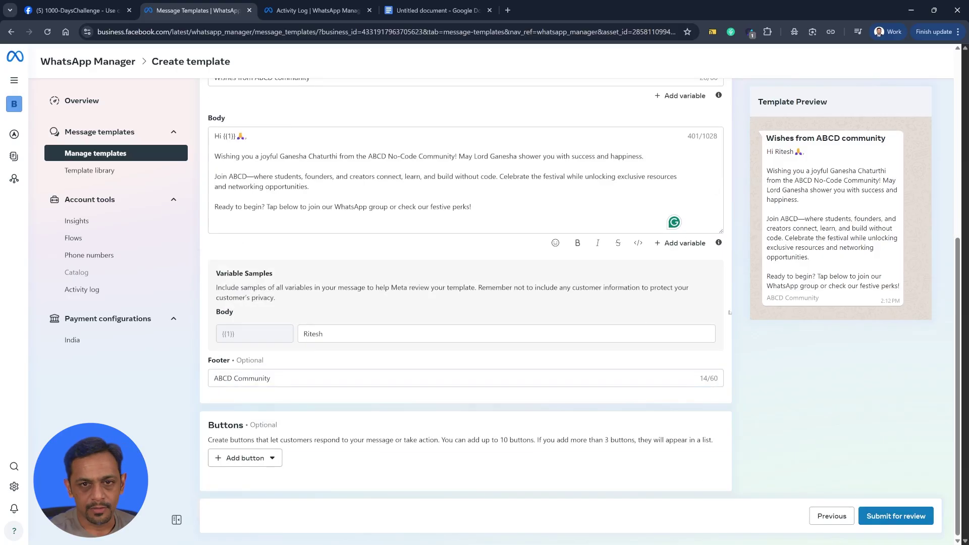
{"action": "left_click_drag", "start_coordinate": [766, 298], "coordinate": [814, 299]}
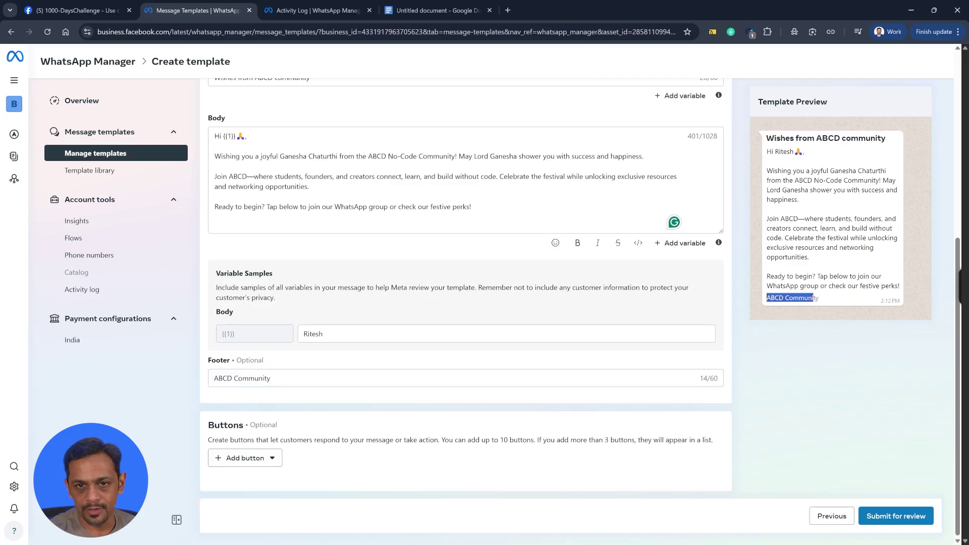
{"action": "left_click", "coordinate": [814, 299]}
{"action": "scroll", "coordinate": [228, 334], "scroll_direction": "up", "scroll_amount": 3}
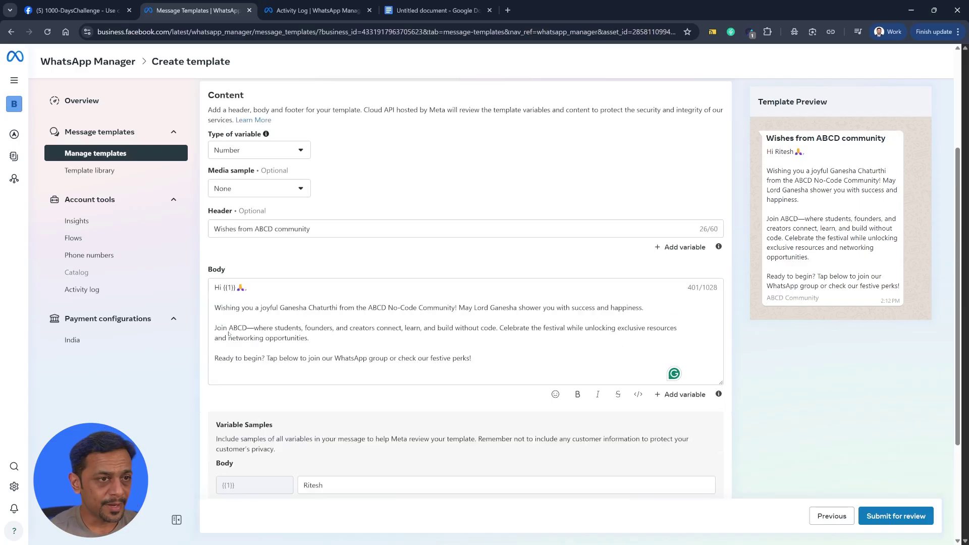
Leave the media sample as none and set the variable type to Name.
{"action": "left_click", "coordinate": [237, 191]}
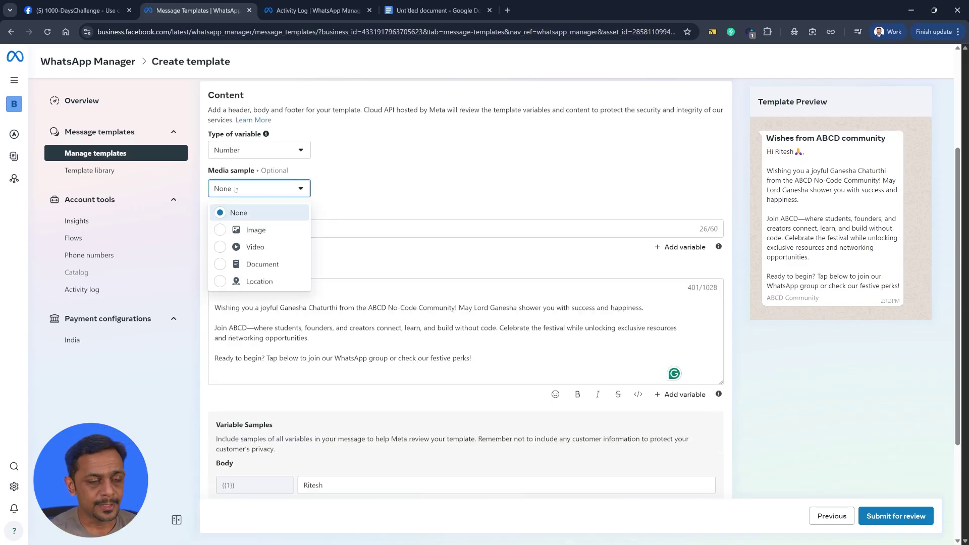
{"action": "left_click", "coordinate": [236, 189]}
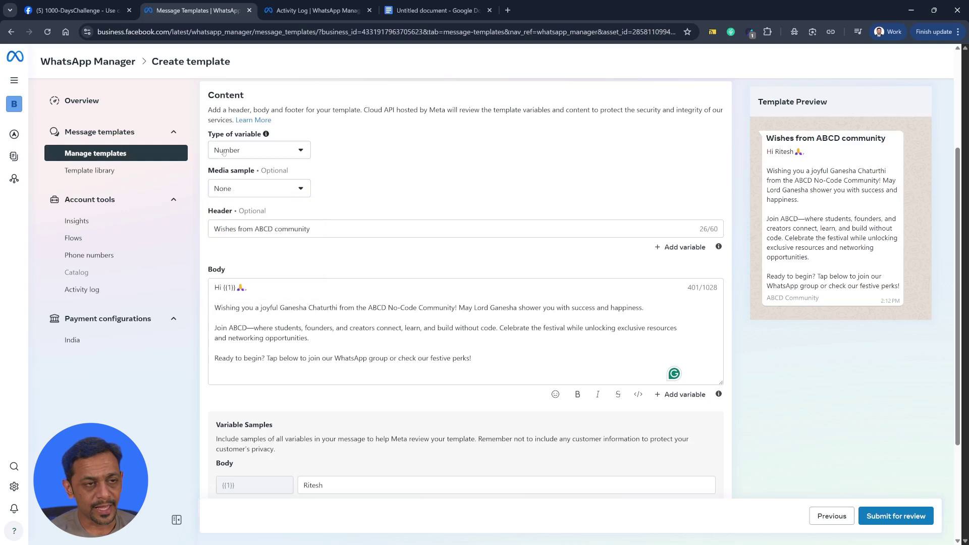
{"action": "left_click", "coordinate": [224, 152]}
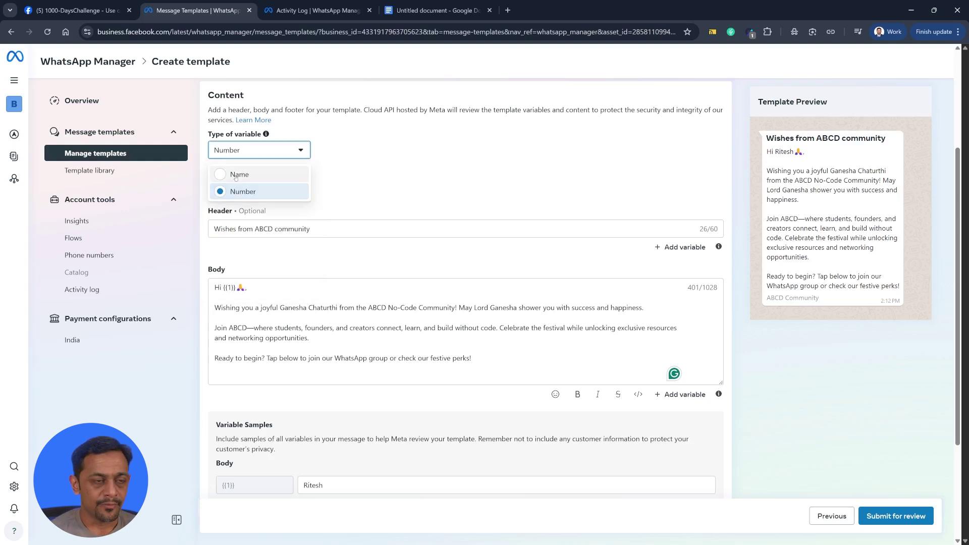
{"action": "left_click", "coordinate": [236, 175]}
Change the greeting variable {{1}} to {{name}} in the body.
{"action": "left_click", "coordinate": [233, 285]}
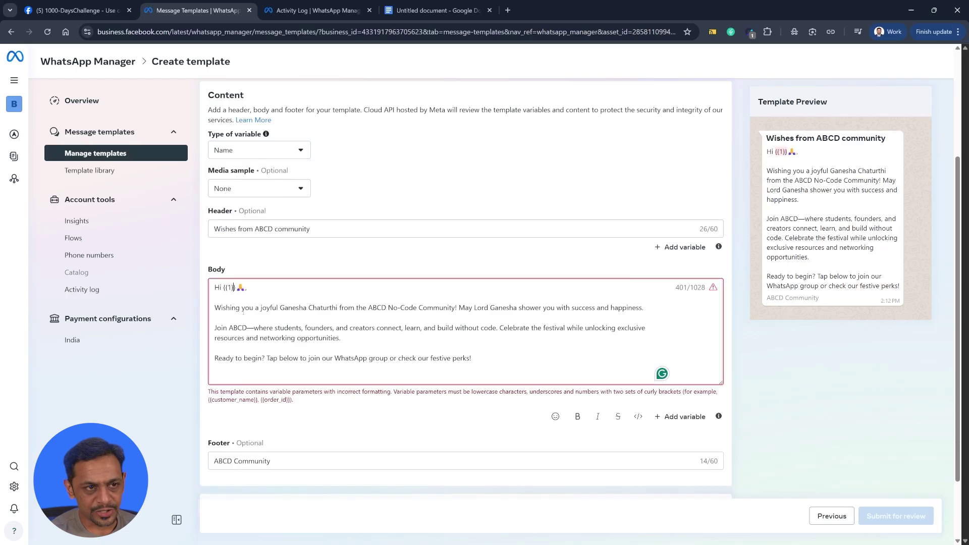
{"action": "key", "text": "BackSpace"}
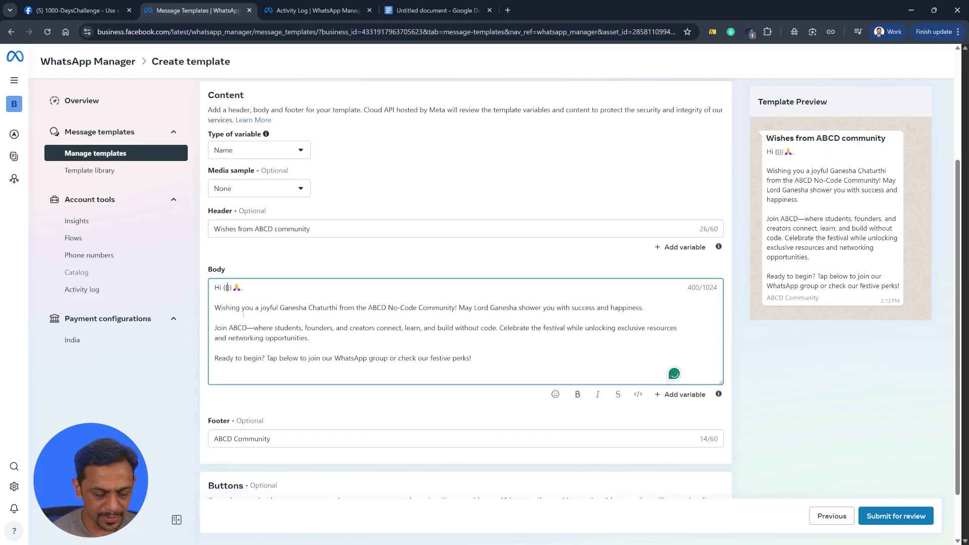
{"action": "type", "text": "name"}
{"action": "left_click", "coordinate": [250, 259]}
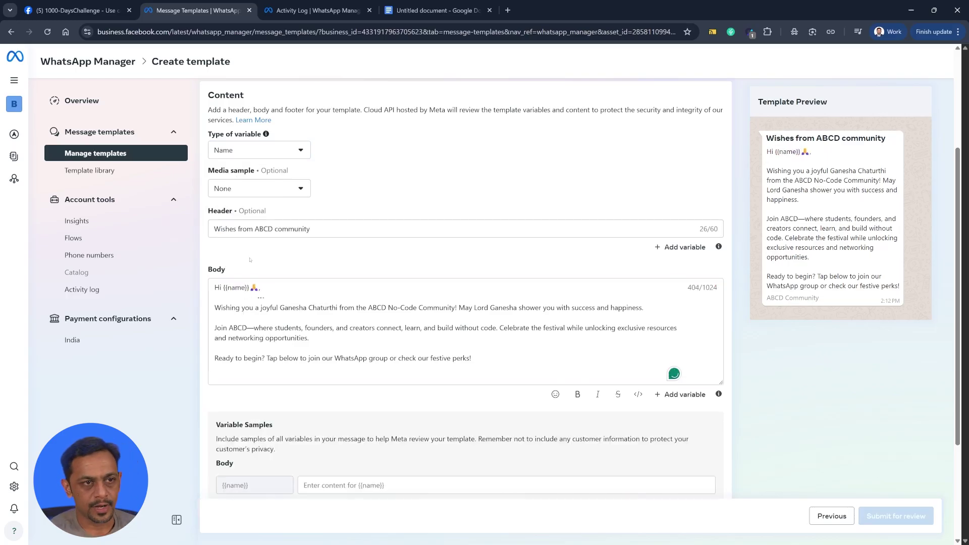
{"action": "left_click", "coordinate": [348, 488]}
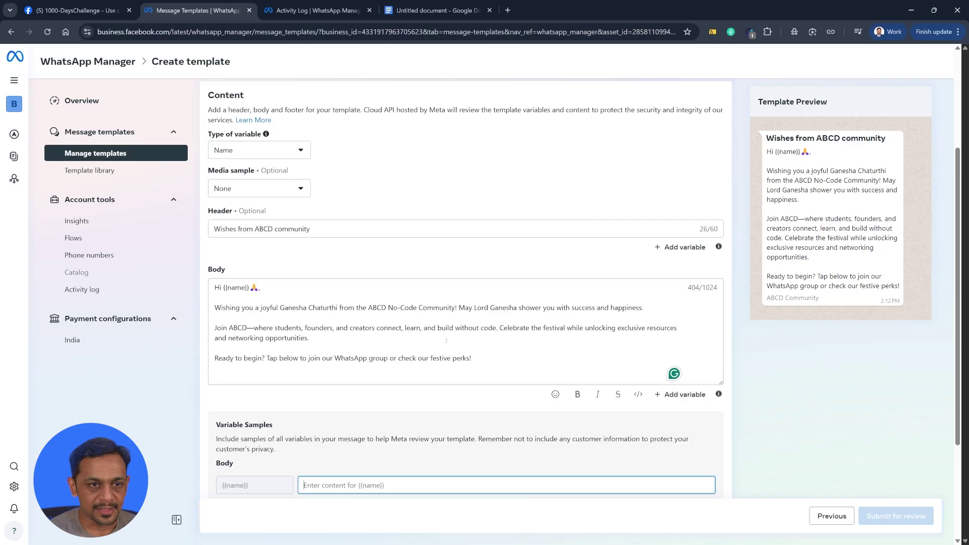
Start adding {{designation}} after 'opportunities.' at the end of the second paragraph.
{"action": "left_click", "coordinate": [330, 345]}
{"action": "type", "text": "{"}
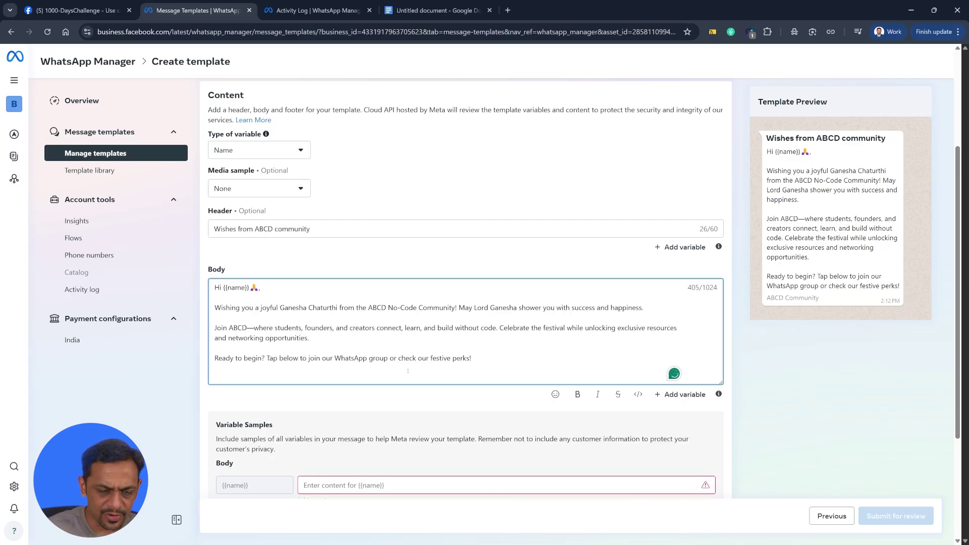
{"action": "type", "text": "{"}
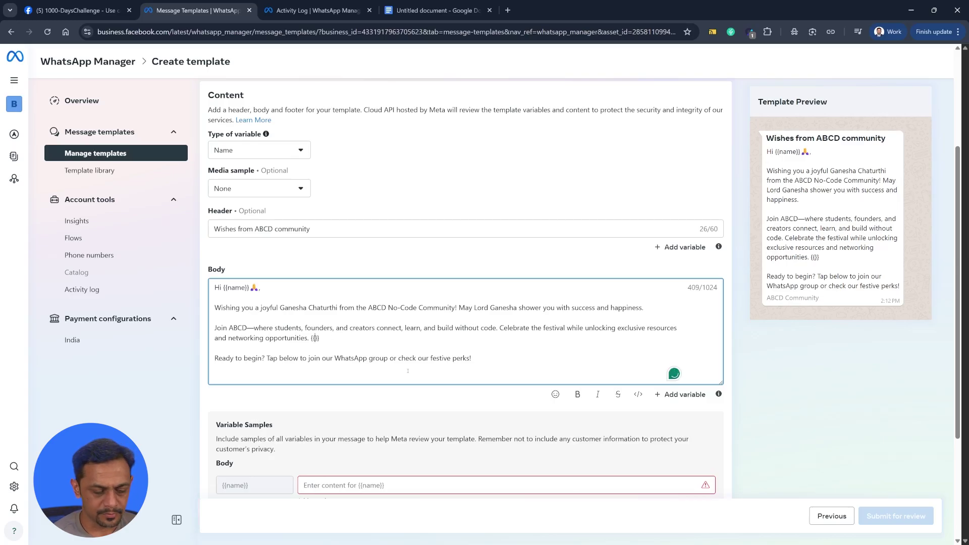
{"action": "type", "text": "designatio"}
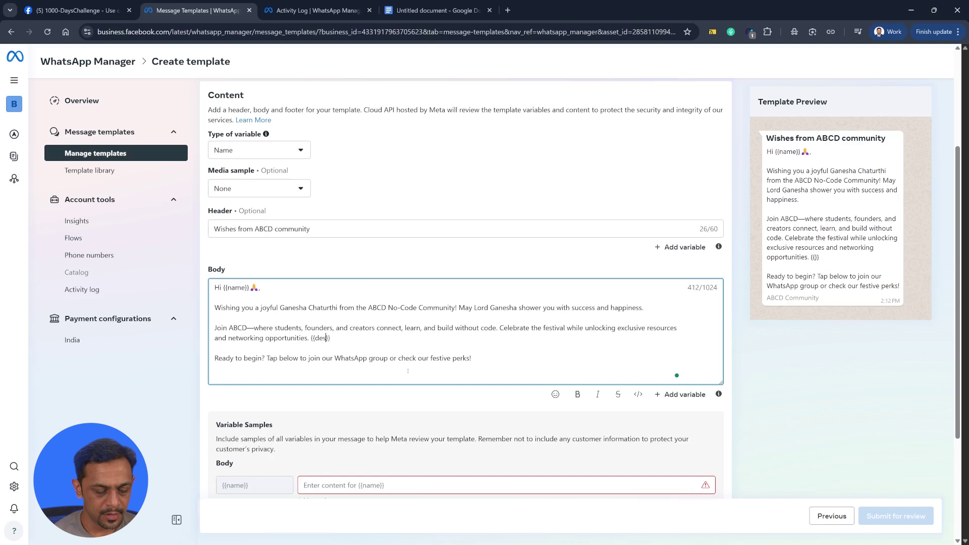
{"action": "type", "text": "n"}
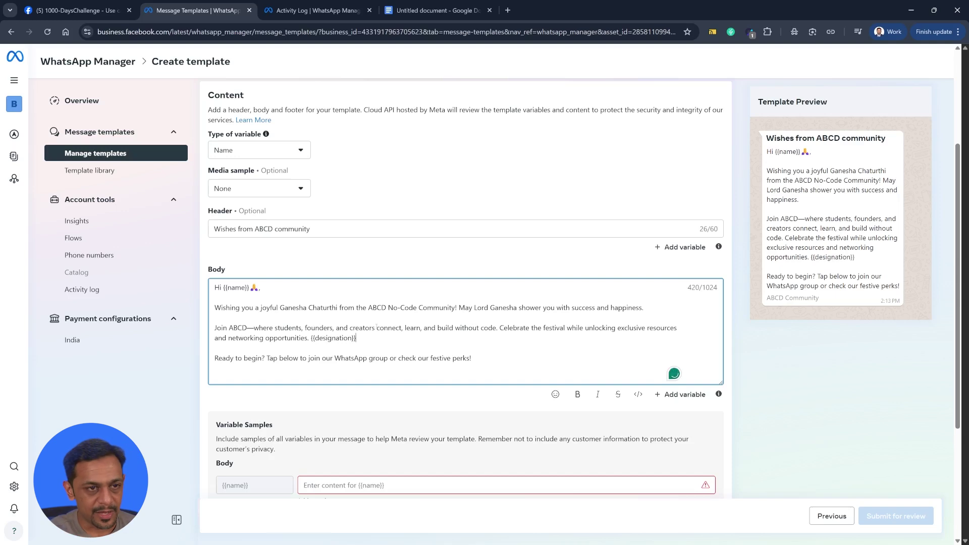
Switch the variable type back to Number and change {{name}} to {{1}} in the greeting.
{"action": "left_click", "coordinate": [237, 151]}
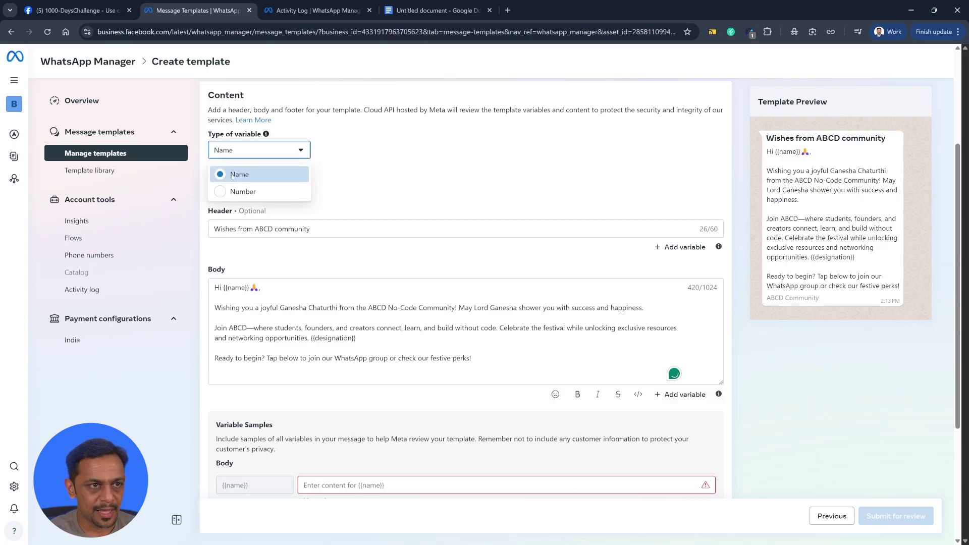
{"action": "left_click", "coordinate": [235, 174]}
{"action": "left_click", "coordinate": [233, 158]}
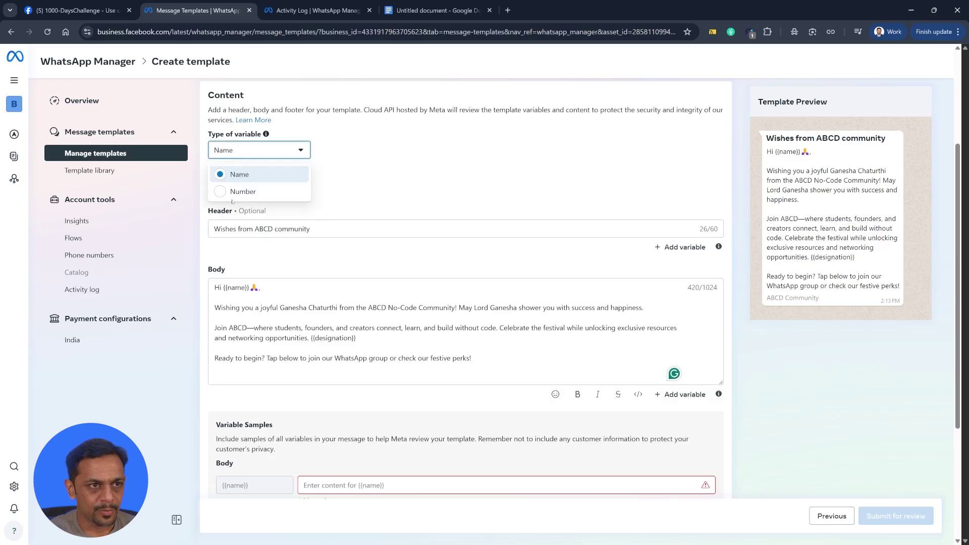
{"action": "left_click", "coordinate": [238, 192]}
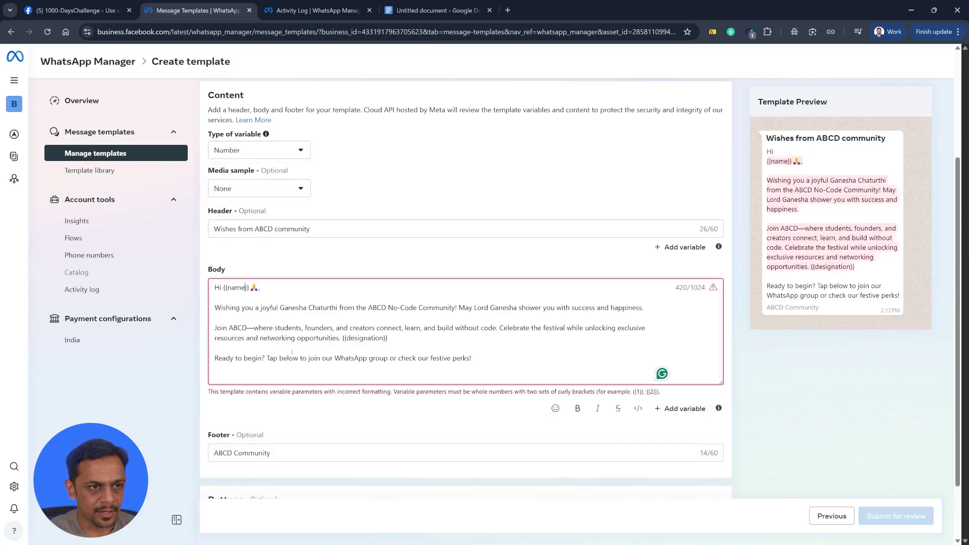
{"action": "key", "text": "BackSpace"}
{"action": "key", "text": "BackSpace"}
{"action": "key", "text": "BackSpace"}
{"action": "key", "text": "BackSpace"}
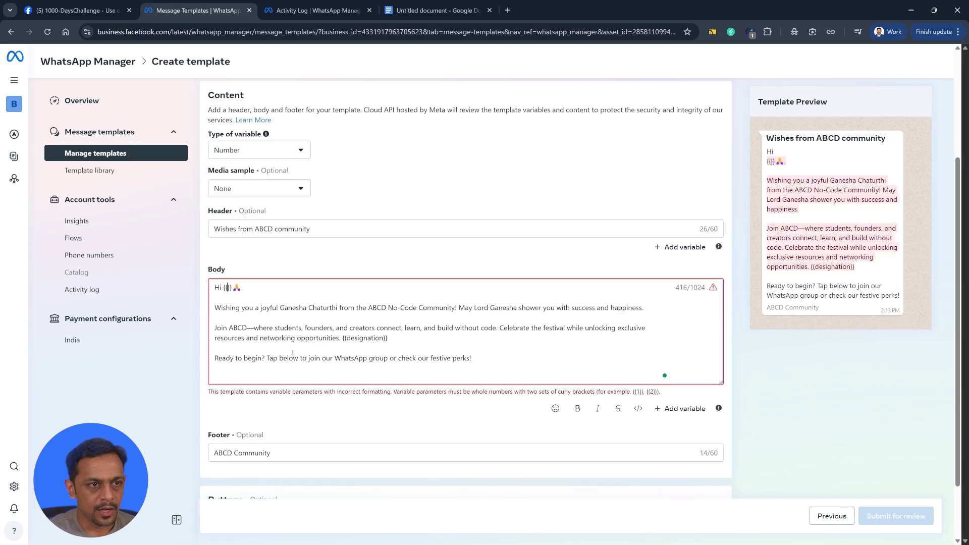
{"action": "type", "text": "1"}
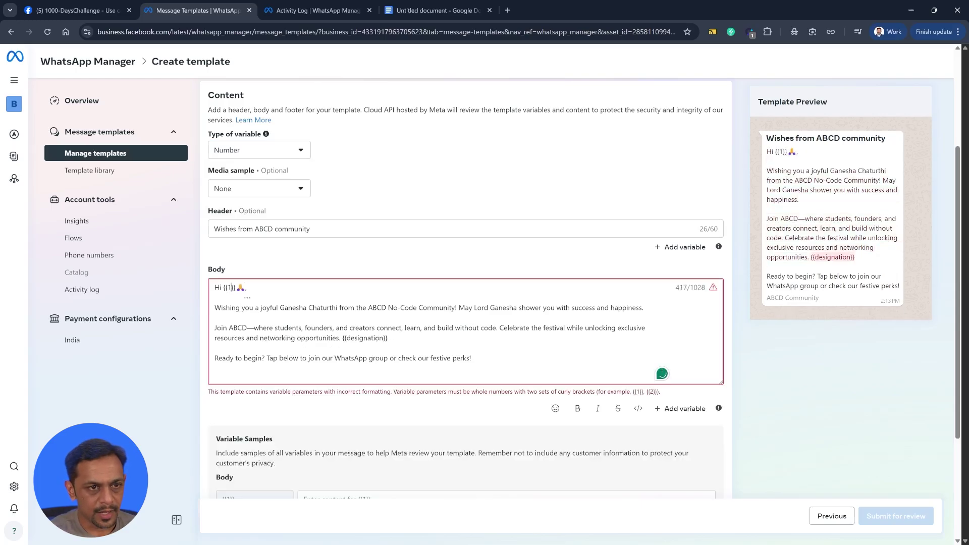
Delete {{designation}} and the trial {{2}} and {{3}} variables from the body.
{"action": "key", "text": "BackSpace"}
{"action": "key", "text": "BackSpace"}
{"action": "key", "text": "BackSpace"}
{"action": "key", "text": "BackSpace"}
{"action": "key", "text": "BackSpace"}
{"action": "key", "text": "BackSpace"}
{"action": "key", "text": "BackSpace"}
{"action": "key", "text": "BackSpace"}
{"action": "key", "text": "BackSpace"}
{"action": "key", "text": "BackSpace"}
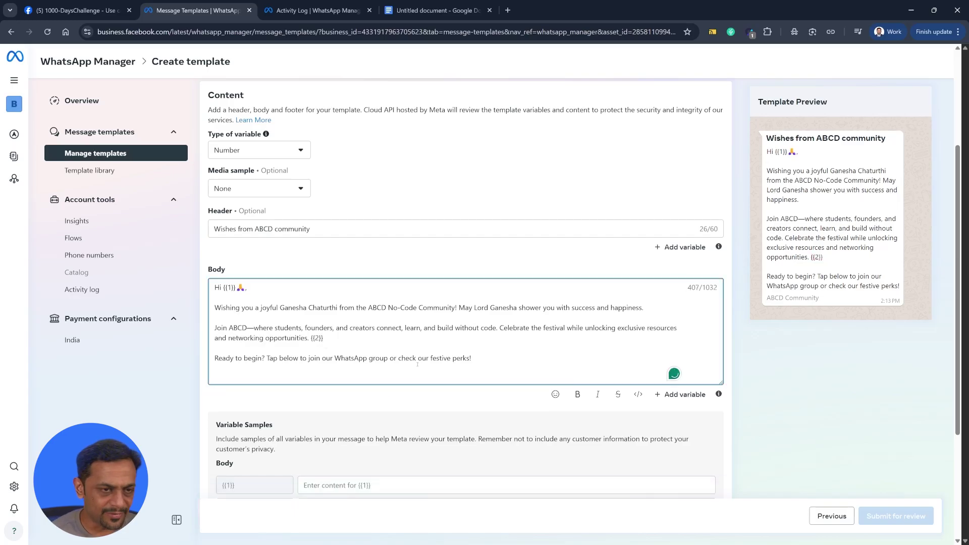
{"action": "type", "text": "{{3}}"}
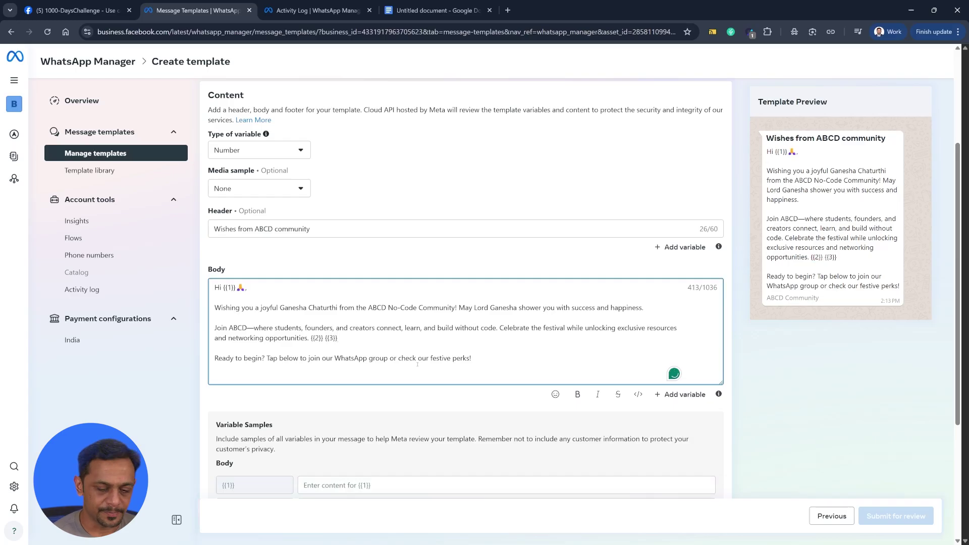
{"action": "key", "text": "BackSpace"}
{"action": "key", "text": "BackSpace"}
{"action": "key", "text": "BackSpace"}
{"action": "key", "text": "BackSpace"}
{"action": "key", "text": "BackSpace"}
{"action": "key", "text": "BackSpace"}
{"action": "key", "text": "BackSpace"}
{"action": "key", "text": "BackSpace"}
{"action": "key", "text": "BackSpace"}
{"action": "key", "text": "BackSpace"}
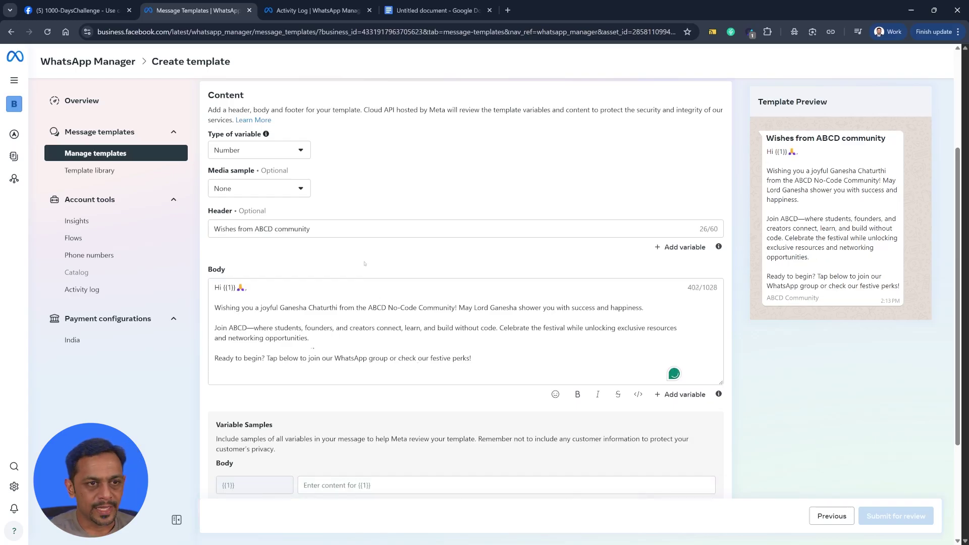
Enter a sample name for {{1}} in the Variable Samples field.
{"action": "scroll", "coordinate": [374, 297], "scroll_direction": "down", "scroll_amount": 2}
{"action": "left_click", "coordinate": [337, 383]}
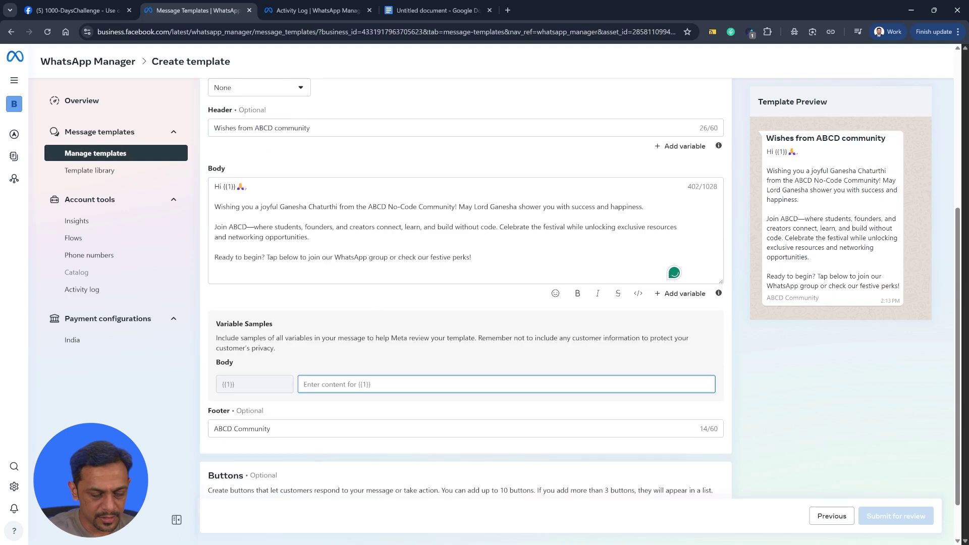
{"action": "type", "text": "Ritesh"}
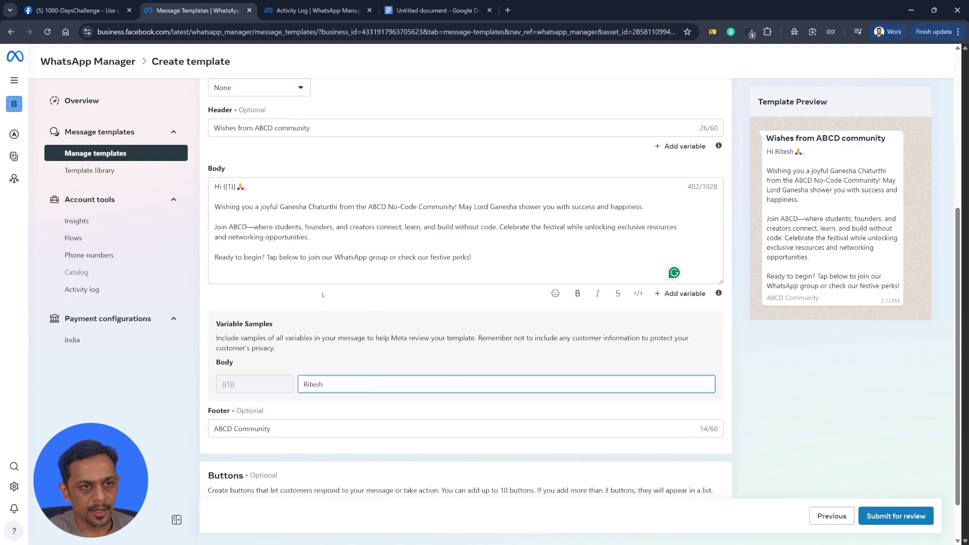
{"action": "scroll", "coordinate": [323, 295], "scroll_direction": "up", "scroll_amount": 3}
Keep the header media sample set to Image and scroll down to the Buttons section.
{"action": "left_click", "coordinate": [234, 242]}
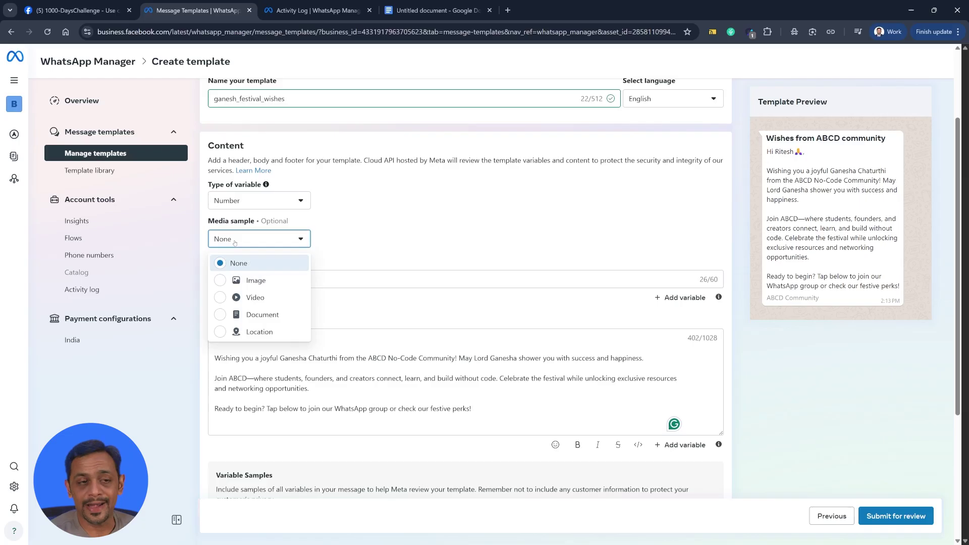
{"action": "left_click", "coordinate": [230, 280]}
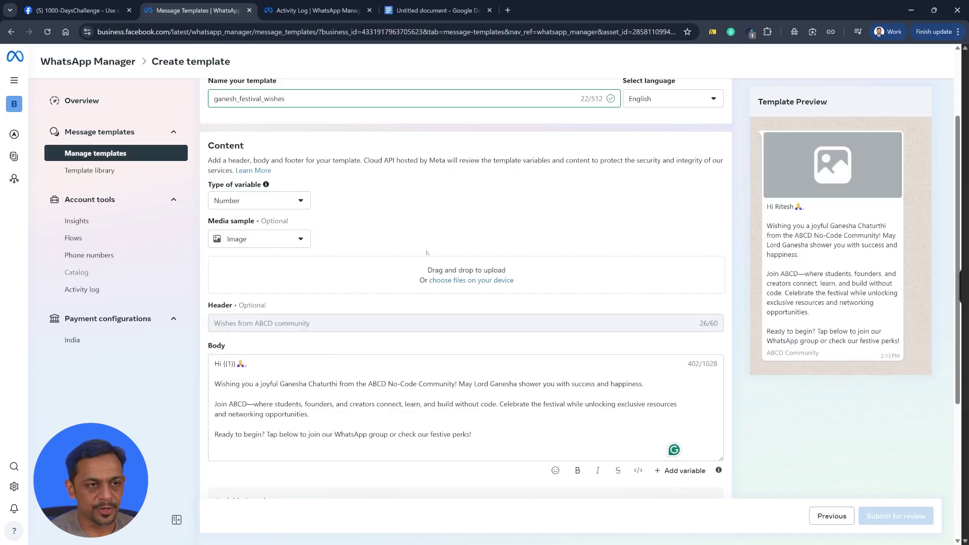
{"action": "left_click", "coordinate": [261, 241]}
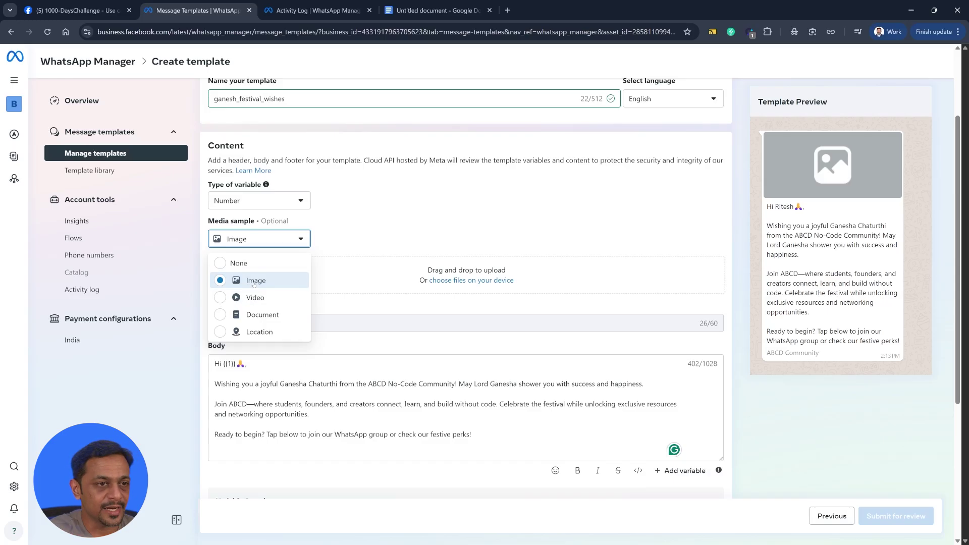
{"action": "left_click", "coordinate": [348, 233]}
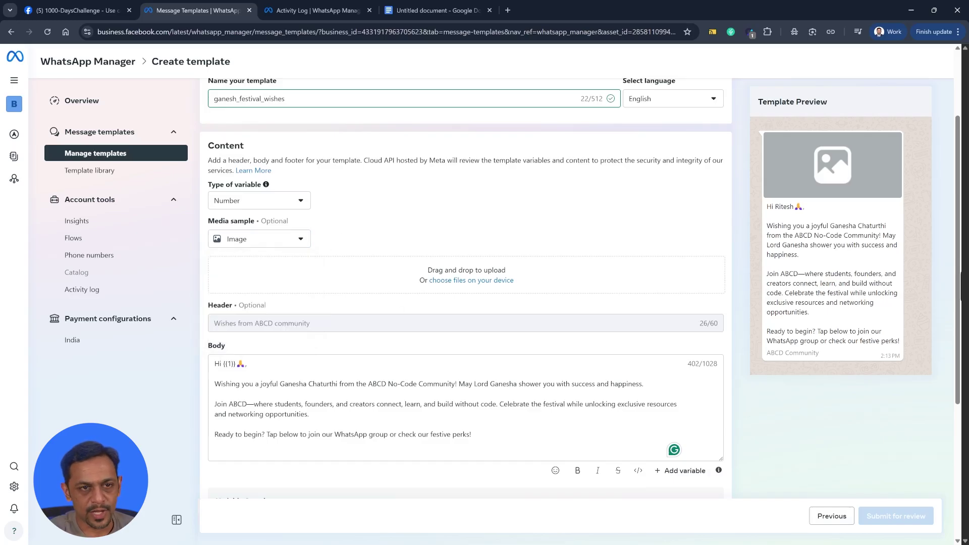
{"action": "left_click", "coordinate": [474, 281]}
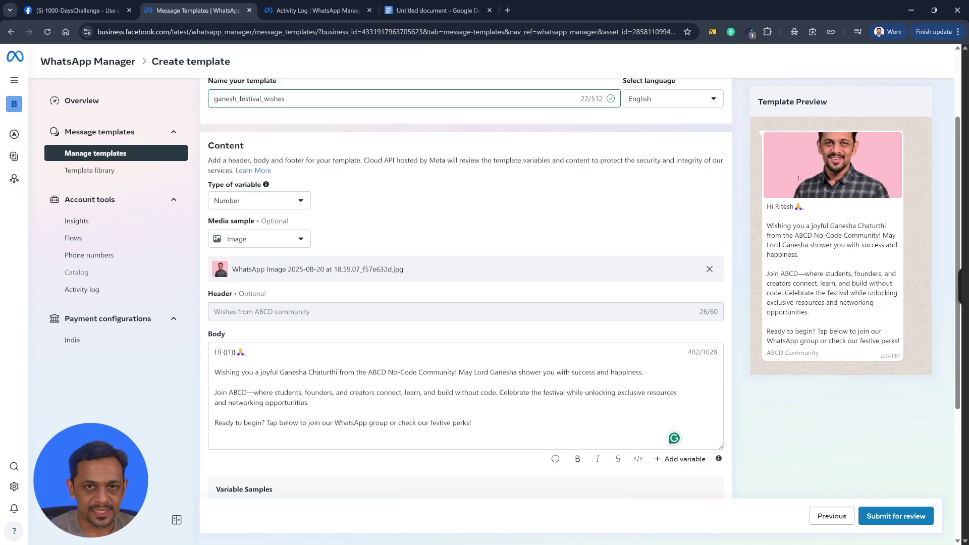
{"action": "scroll", "coordinate": [340, 356], "scroll_direction": "down", "scroll_amount": 2}
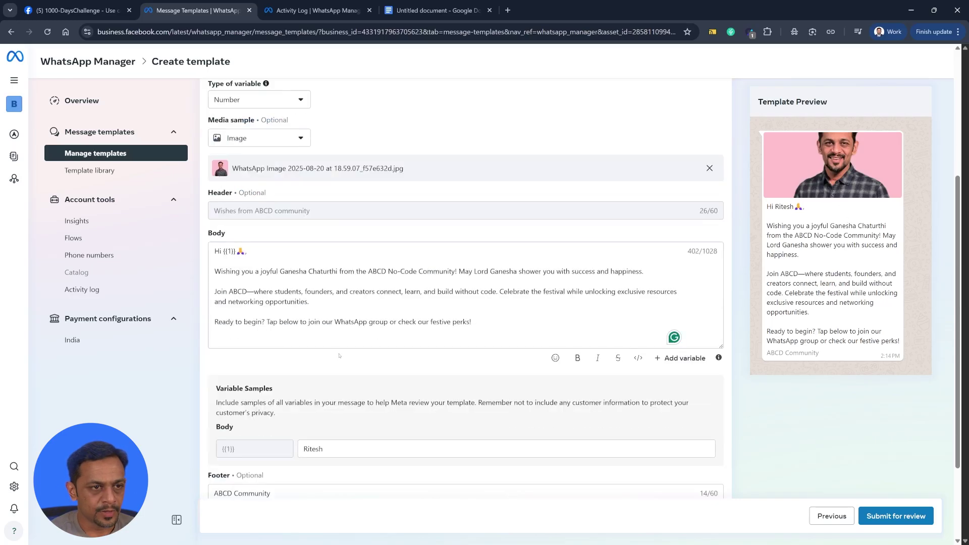
{"action": "left_click", "coordinate": [253, 137]}
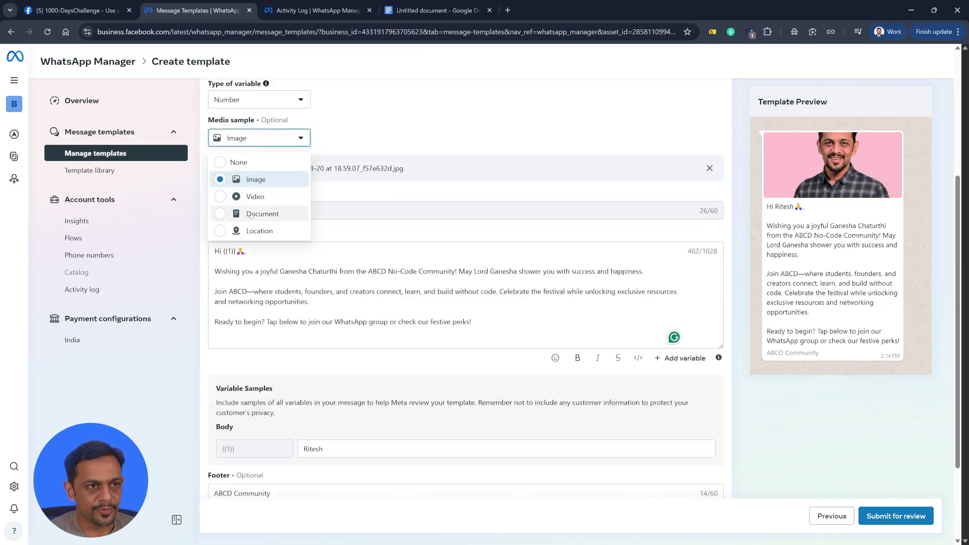
{"action": "left_click", "coordinate": [419, 191]}
{"action": "scroll", "coordinate": [345, 279], "scroll_direction": "down", "scroll_amount": 2}
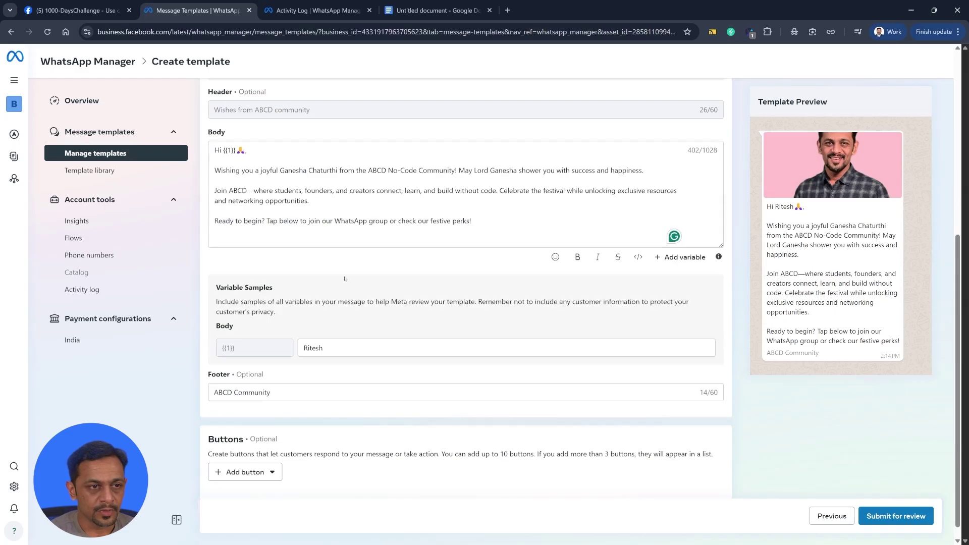
{"action": "scroll", "coordinate": [322, 364], "scroll_direction": "down", "scroll_amount": 1}
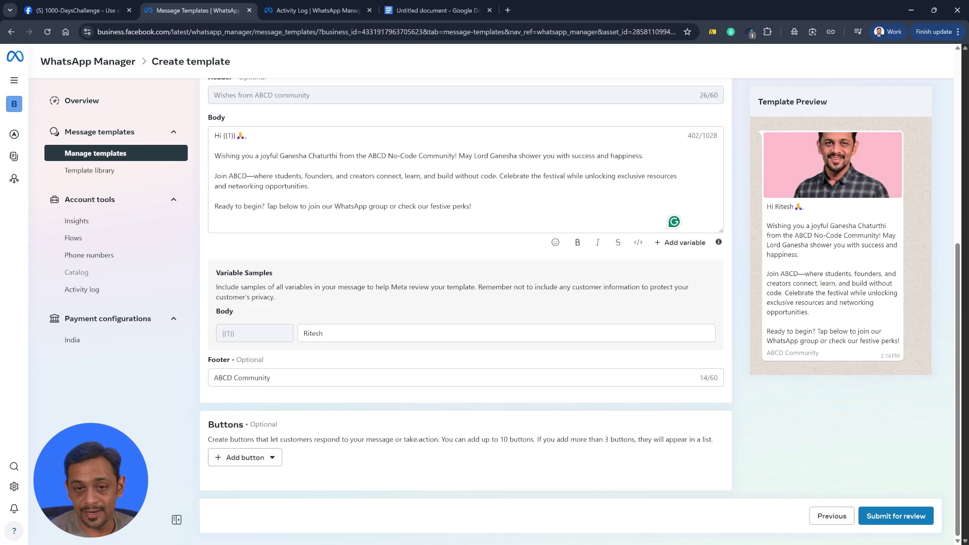
{"action": "left_click", "coordinate": [251, 456]}
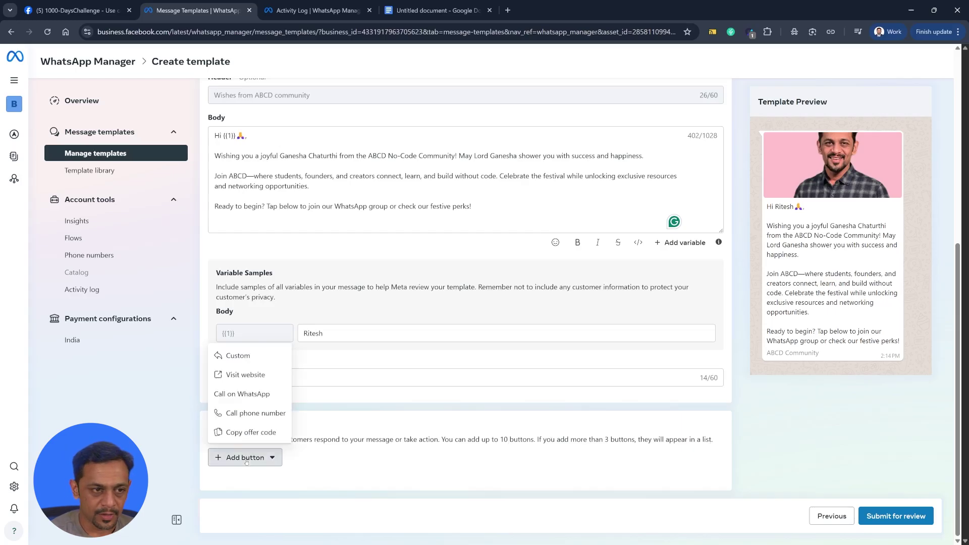
{"action": "left_click", "coordinate": [240, 375]}
{"action": "triple_click", "coordinate": [346, 422]}
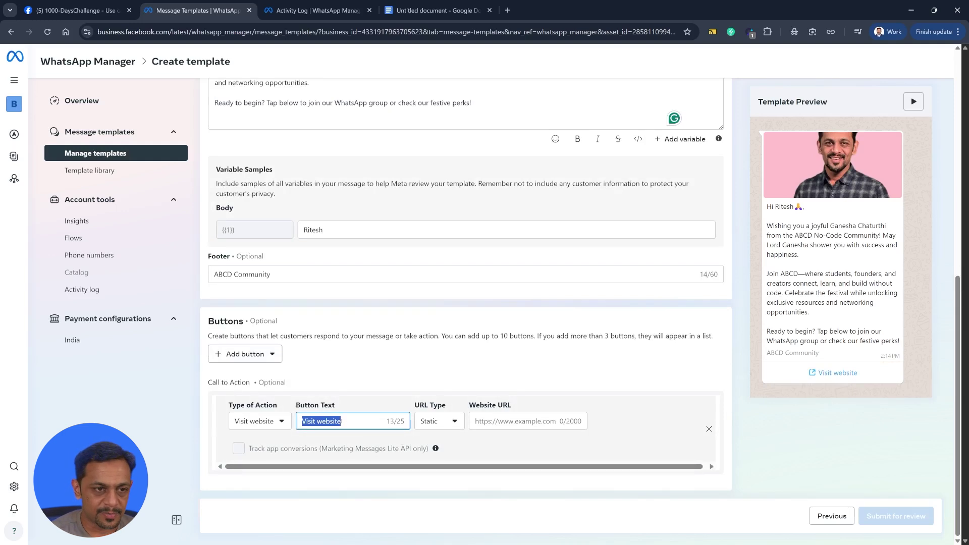
{"action": "type", "text": "Visit "}
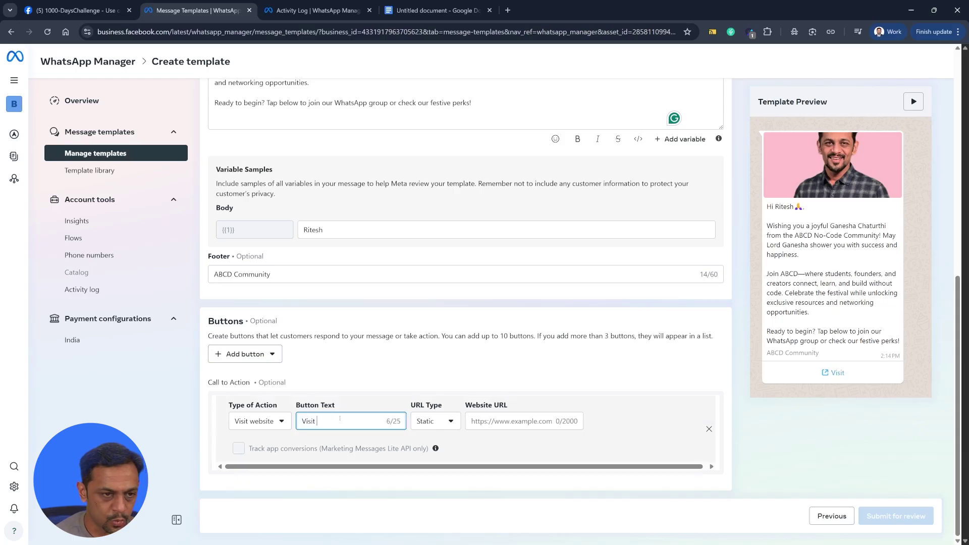
{"action": "type", "text": "community"}
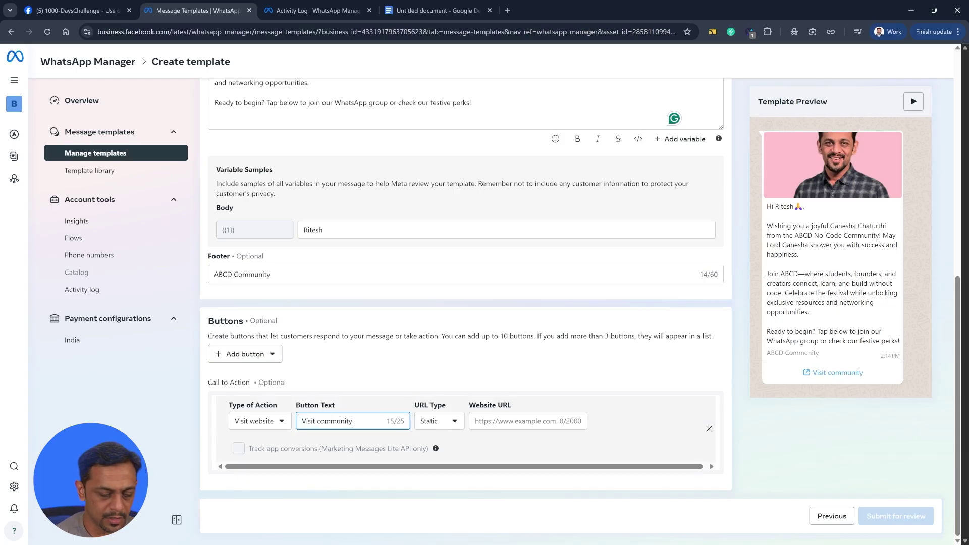
{"action": "type", "text": " website"}
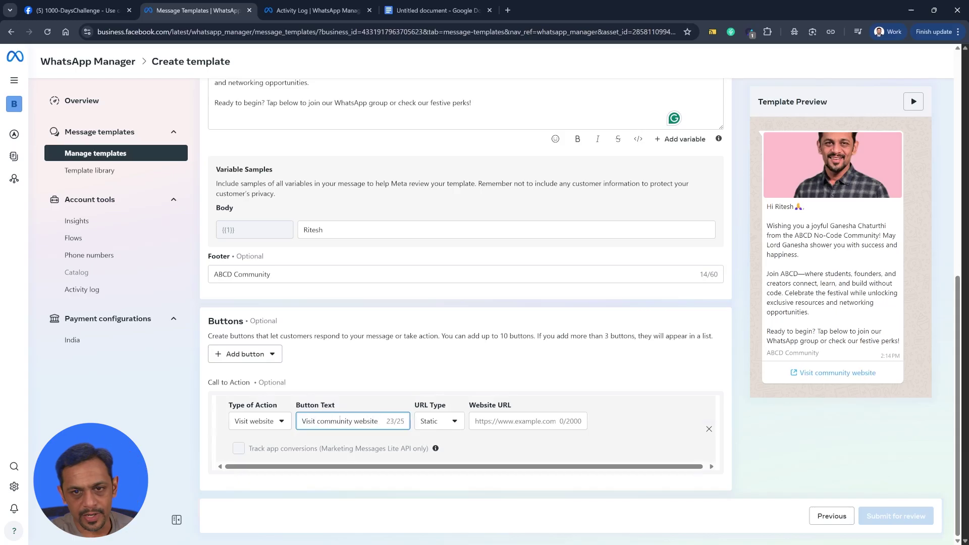
{"action": "left_click", "coordinate": [439, 421]}
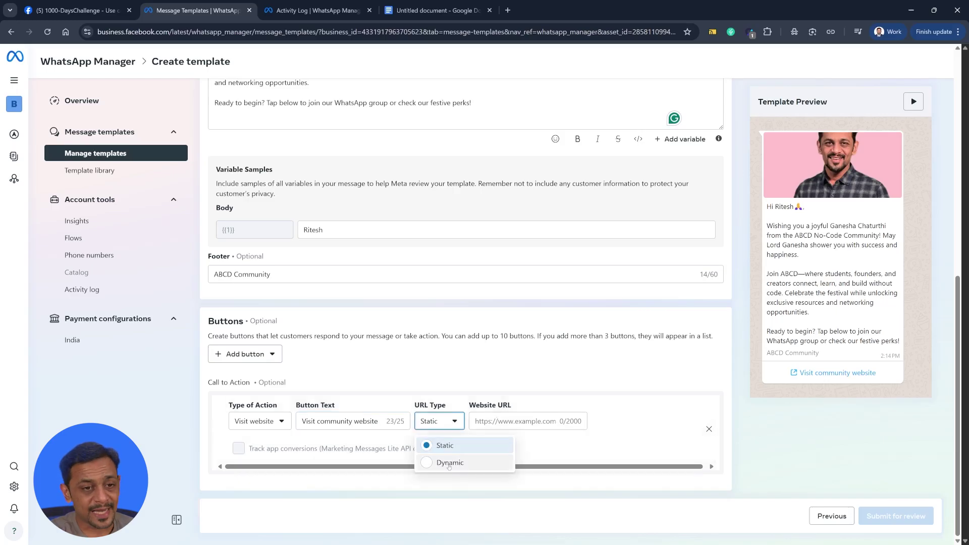
{"action": "left_click", "coordinate": [483, 420]}
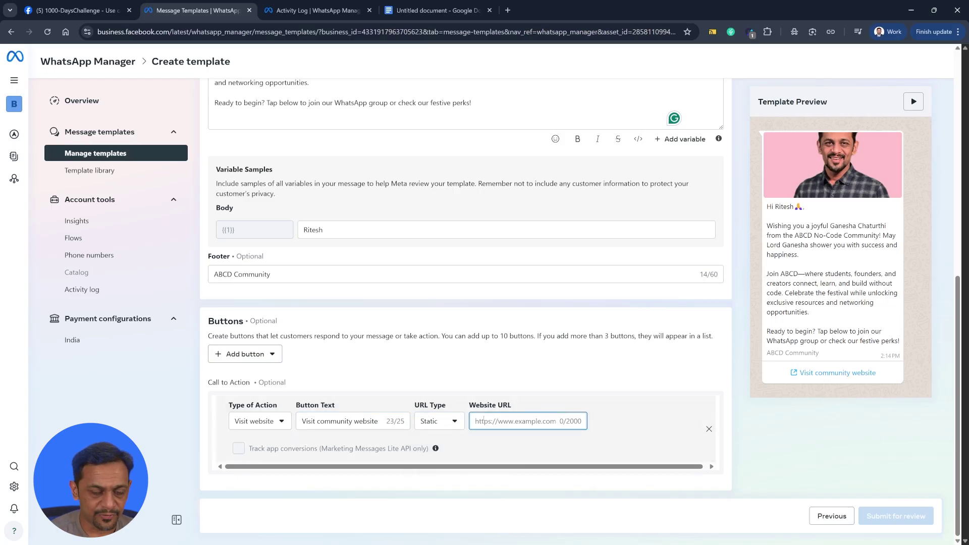
{"action": "type", "text": "https://"}
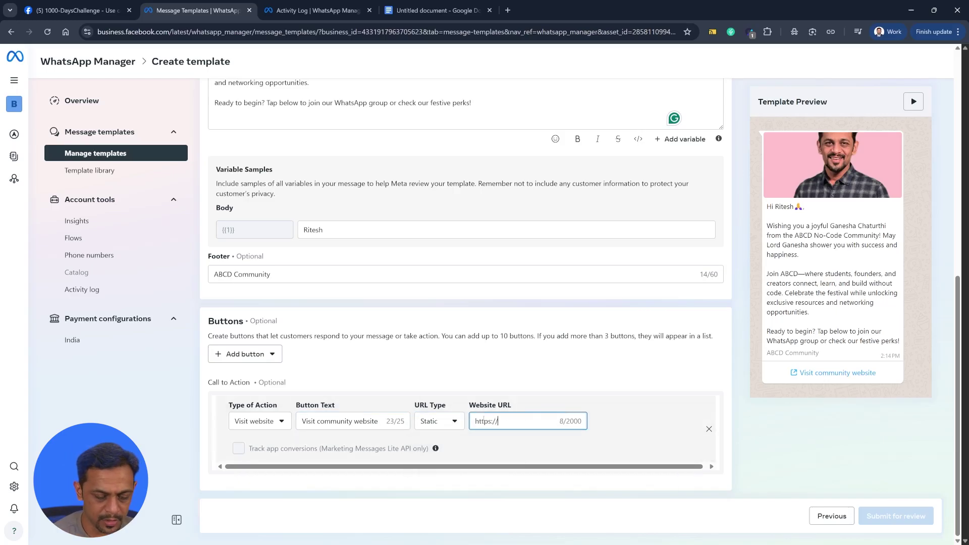
{"action": "type", "text": "abcd.ritz7.com"}
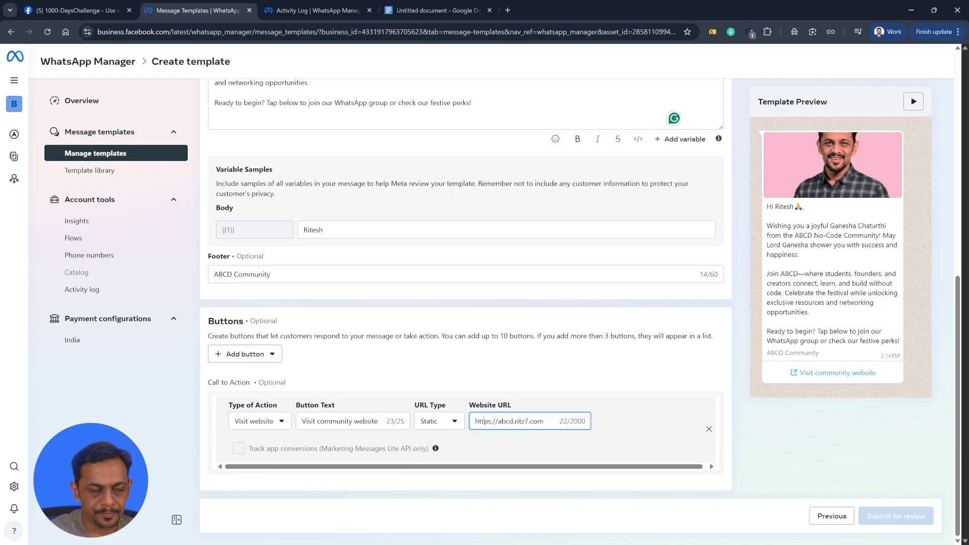
{"action": "left_click", "coordinate": [293, 389]}
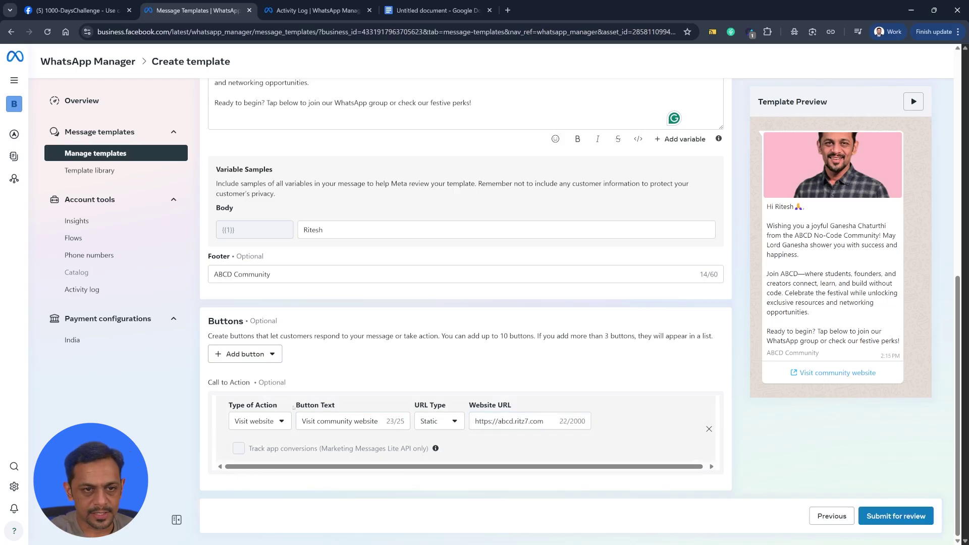
{"action": "left_click", "coordinate": [235, 355]}
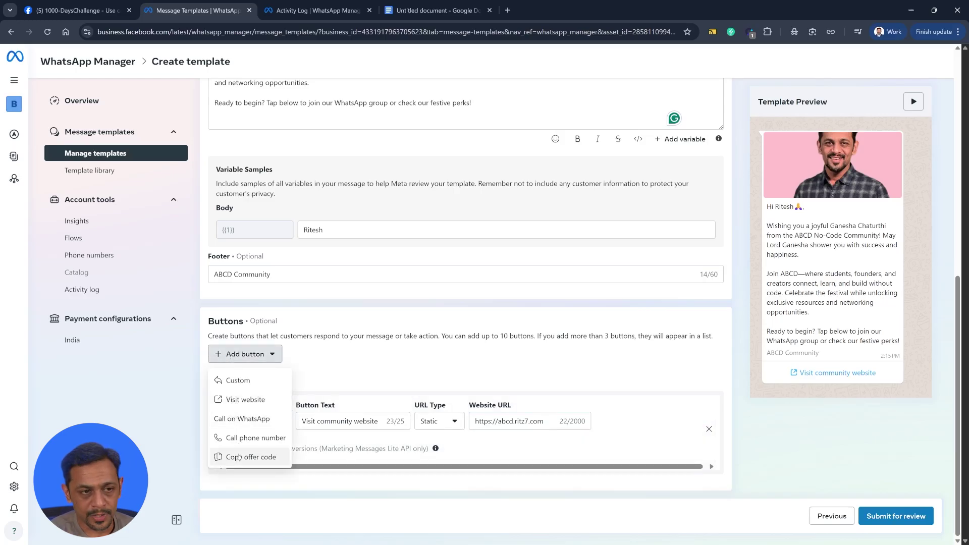
Add a custom quick reply button labelled 'Yes, I want to join' below the website button.
{"action": "left_click", "coordinate": [240, 381]}
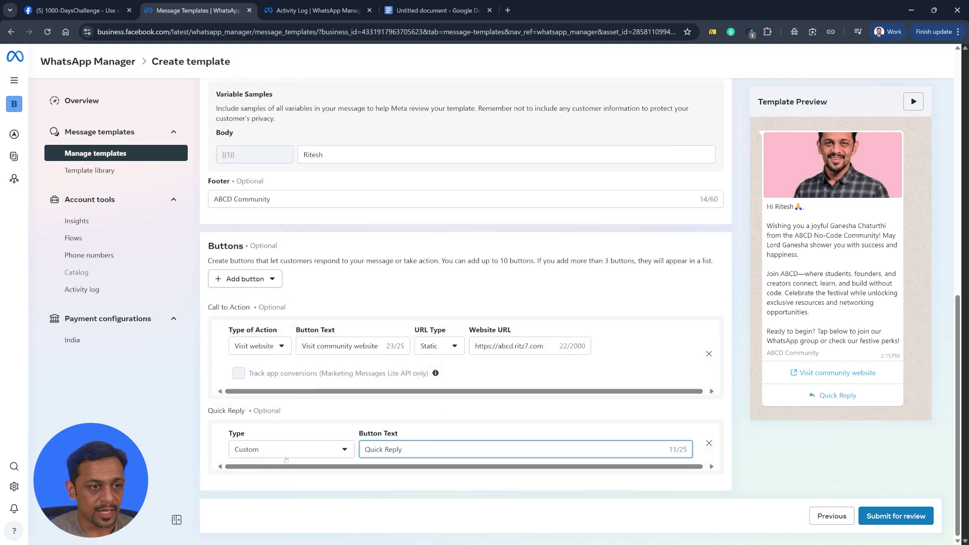
{"action": "triple_click", "coordinate": [410, 449]}
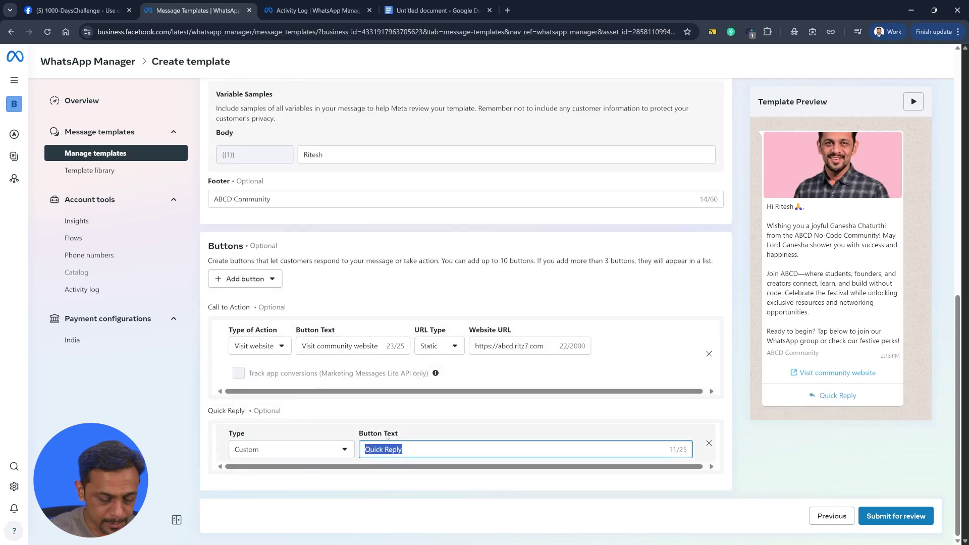
{"action": "type", "text": "Yes, I wan"}
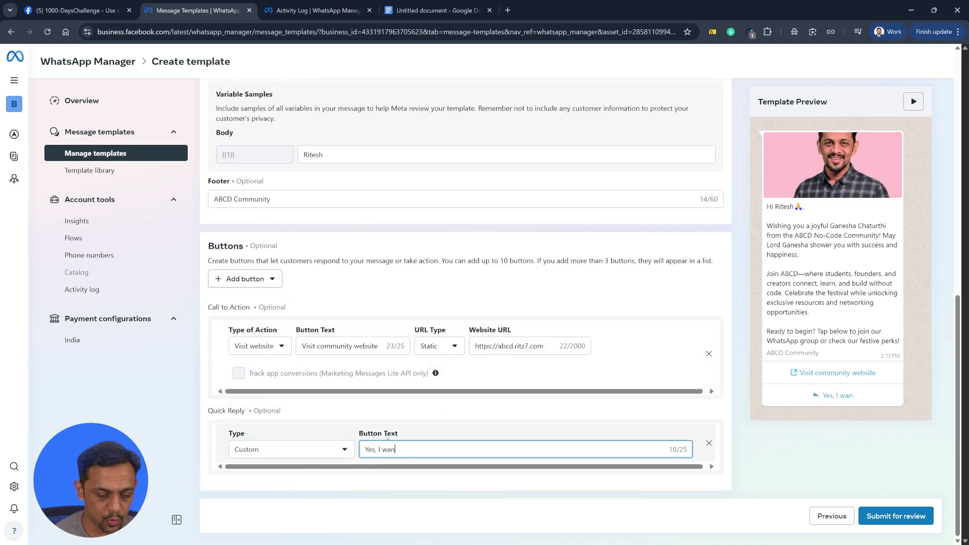
{"action": "type", "text": "t to join the "}
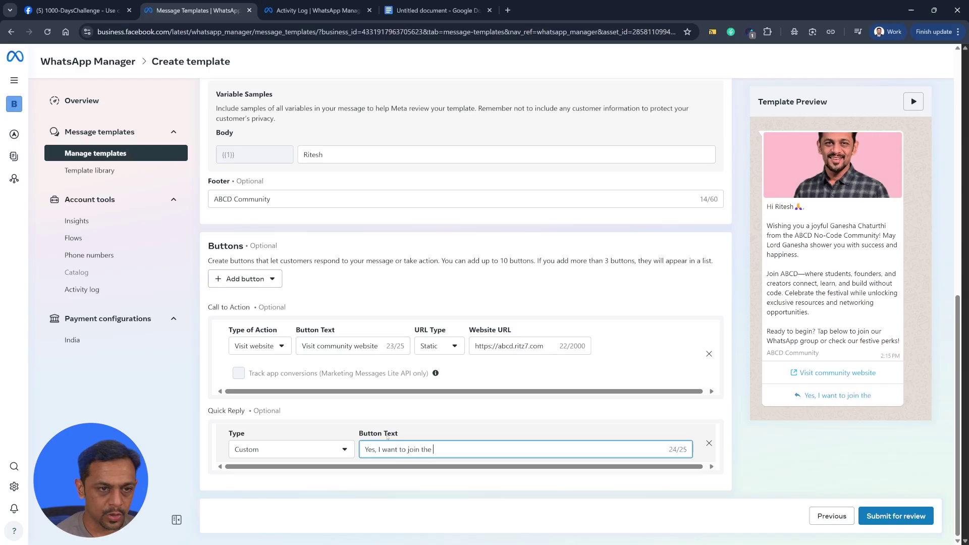
{"action": "type", "text": "c"}
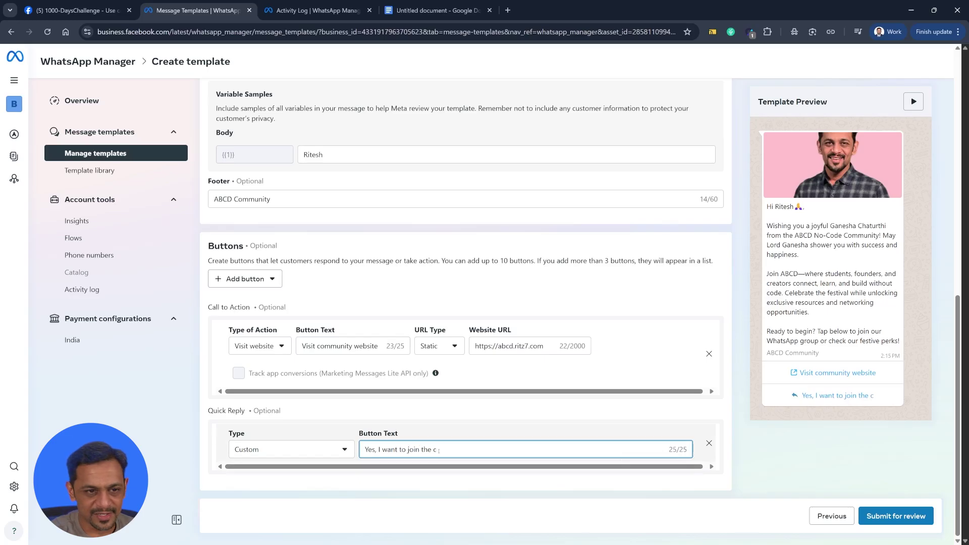
{"action": "key", "text": "BackSpace"}
{"action": "key", "text": "BackSpace"}
{"action": "key", "text": "BackSpace"}
{"action": "key", "text": "BackSpace"}
{"action": "key", "text": "BackSpace"}
{"action": "key", "text": "BackSpace"}
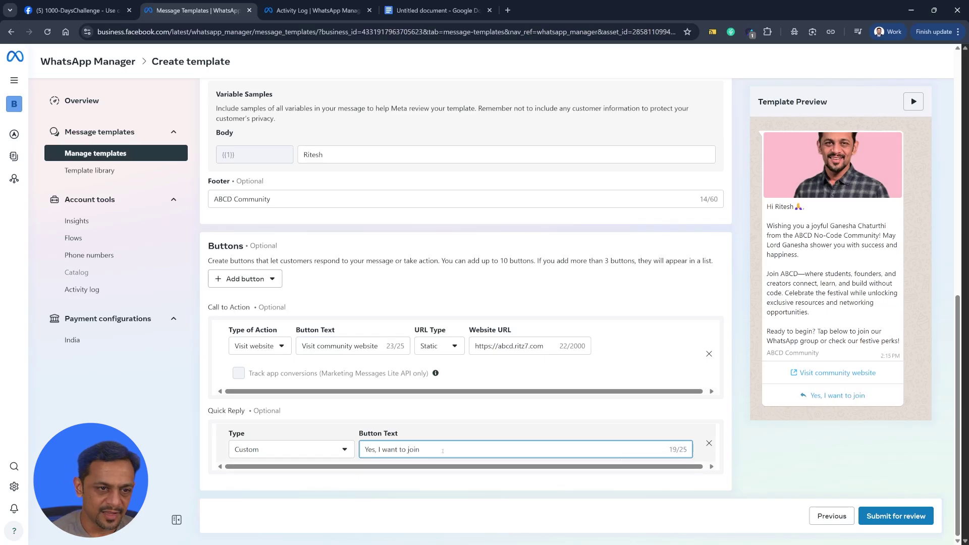
{"action": "left_click", "coordinate": [737, 444]}
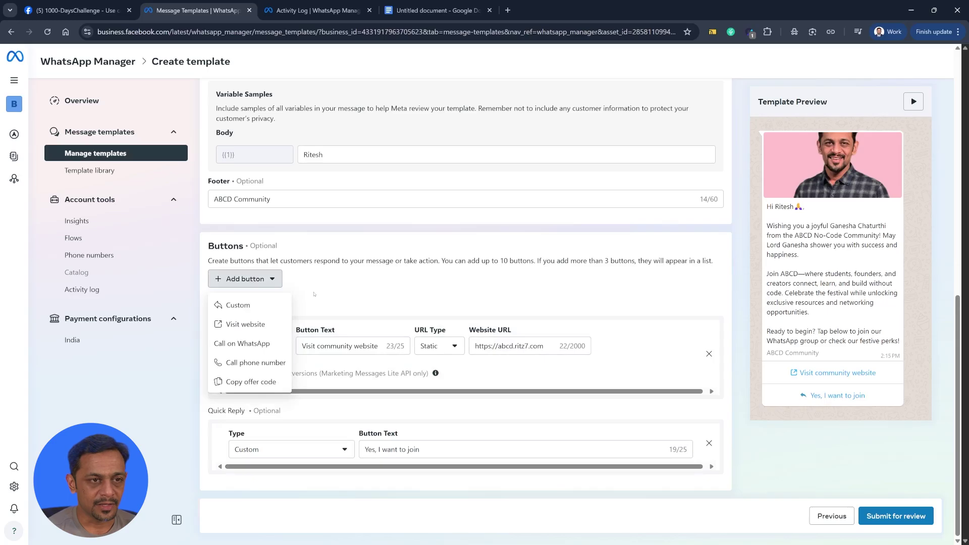
{"action": "left_click", "coordinate": [346, 388]}
{"action": "scroll", "coordinate": [424, 389], "scroll_direction": "up", "scroll_amount": 6}
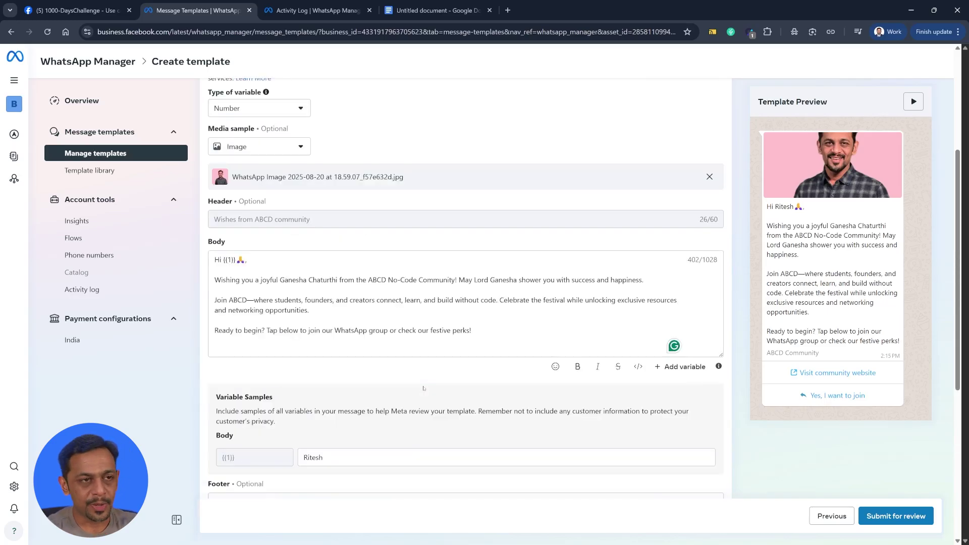
{"action": "scroll", "coordinate": [424, 389], "scroll_direction": "up", "scroll_amount": 4}
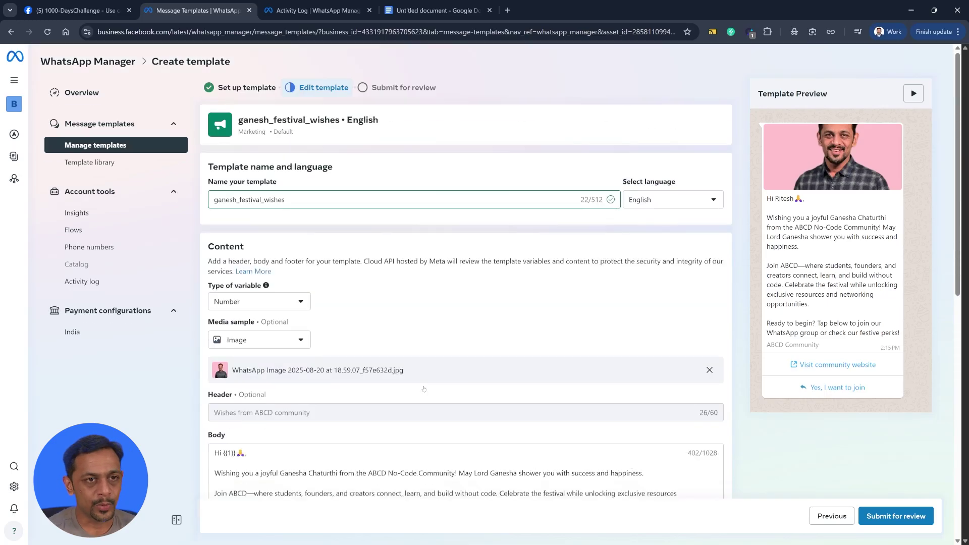
Submit ganesh_festival_wishes for review and reload the Message templates list to check its status.
{"action": "left_click", "coordinate": [894, 516]}
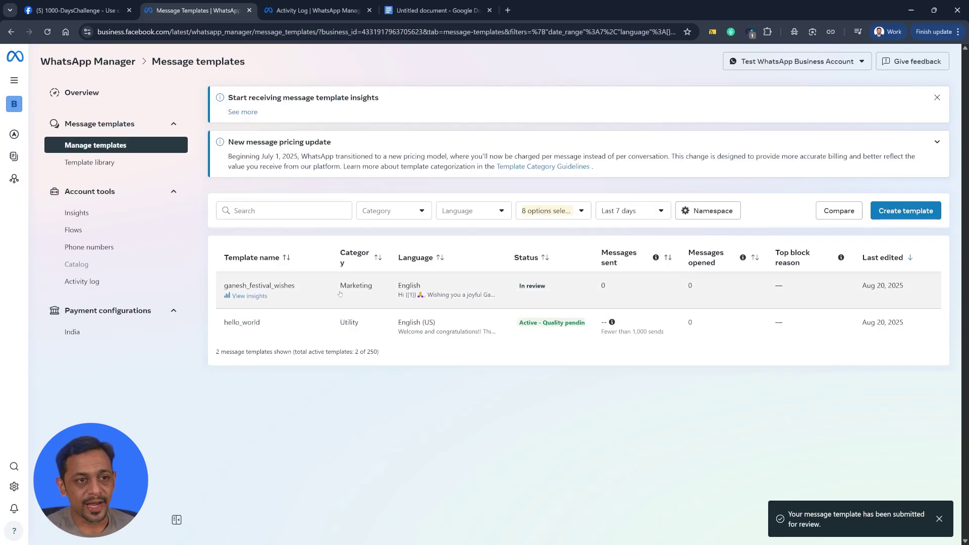
{"action": "mouse_move", "coordinate": [527, 293]}
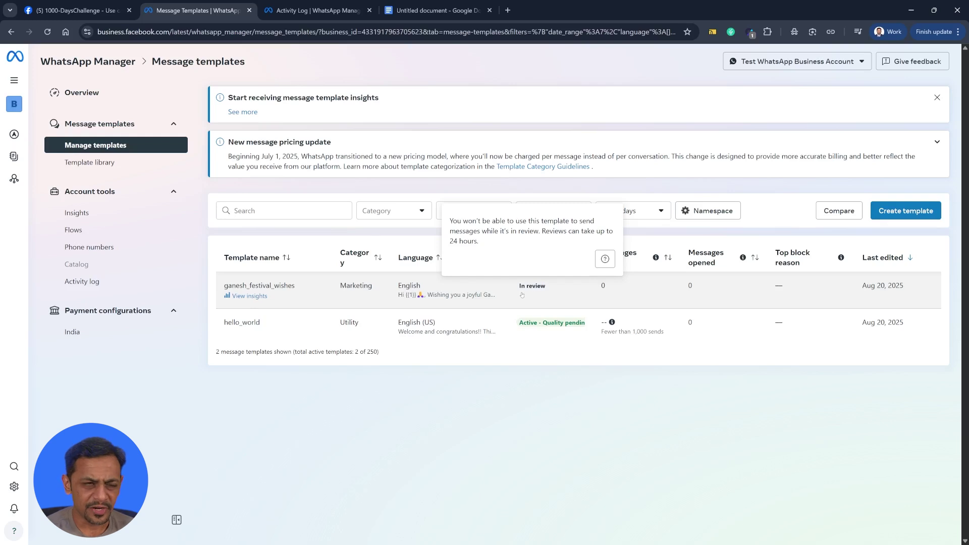
{"action": "left_click", "coordinate": [47, 32]}
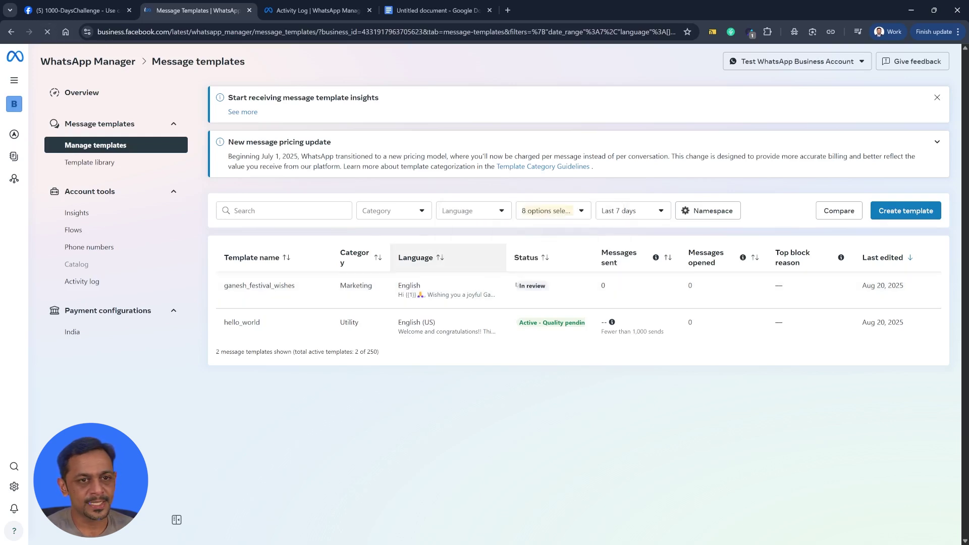